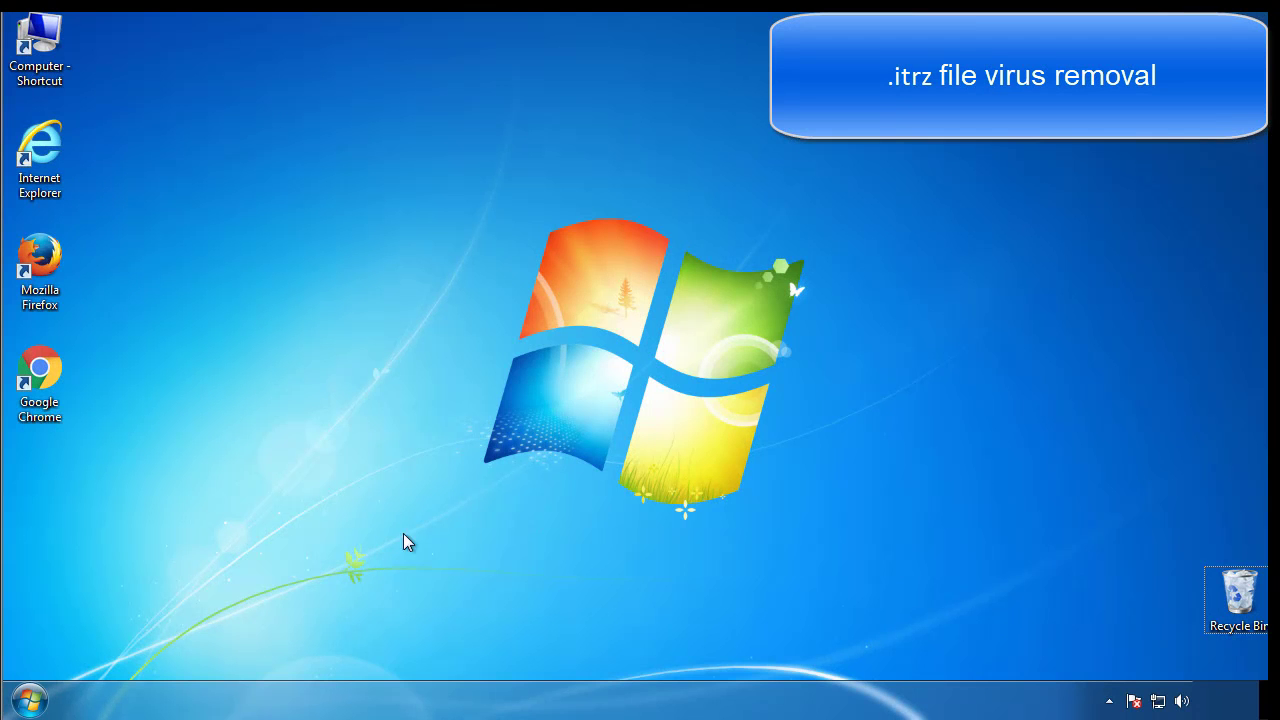
Step: Launch msconfig, enable Minimal Safe boot on the Boot tab, and restart into Safe Mode
{"action": "left_click", "coordinate": [30, 700]}
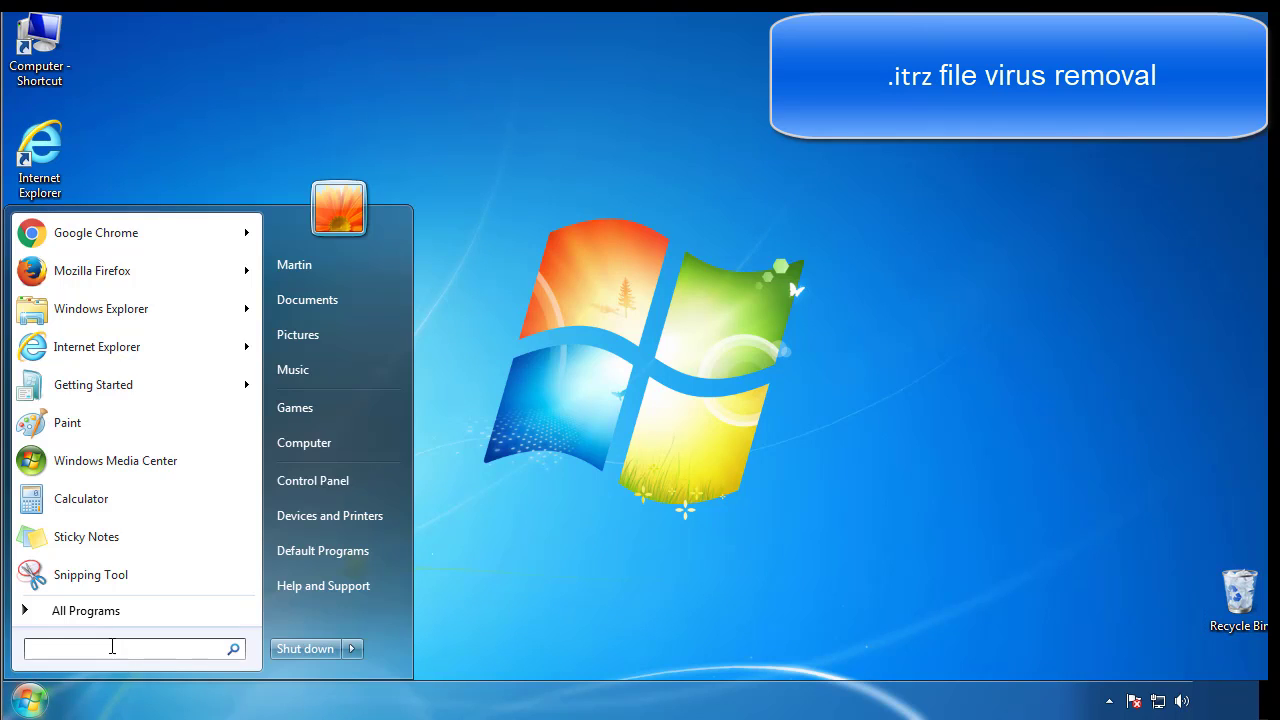
{"action": "type", "text": "msconfig"}
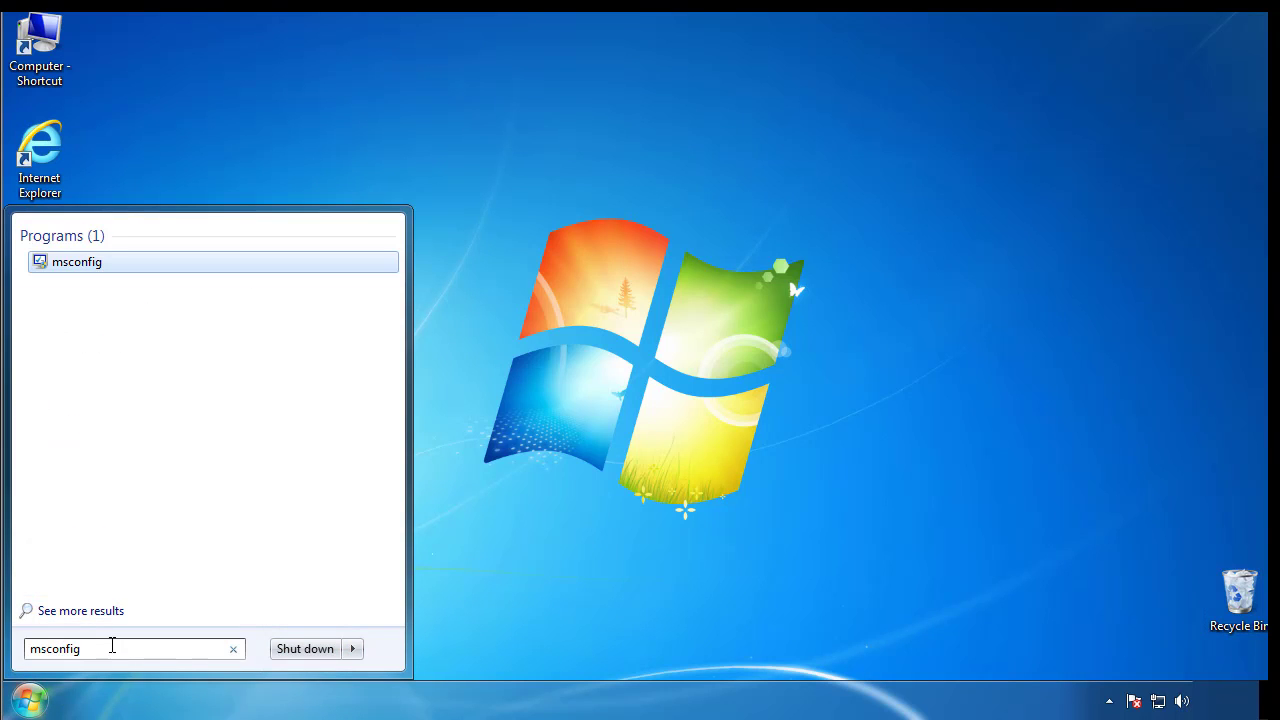
{"action": "key", "text": "Return"}
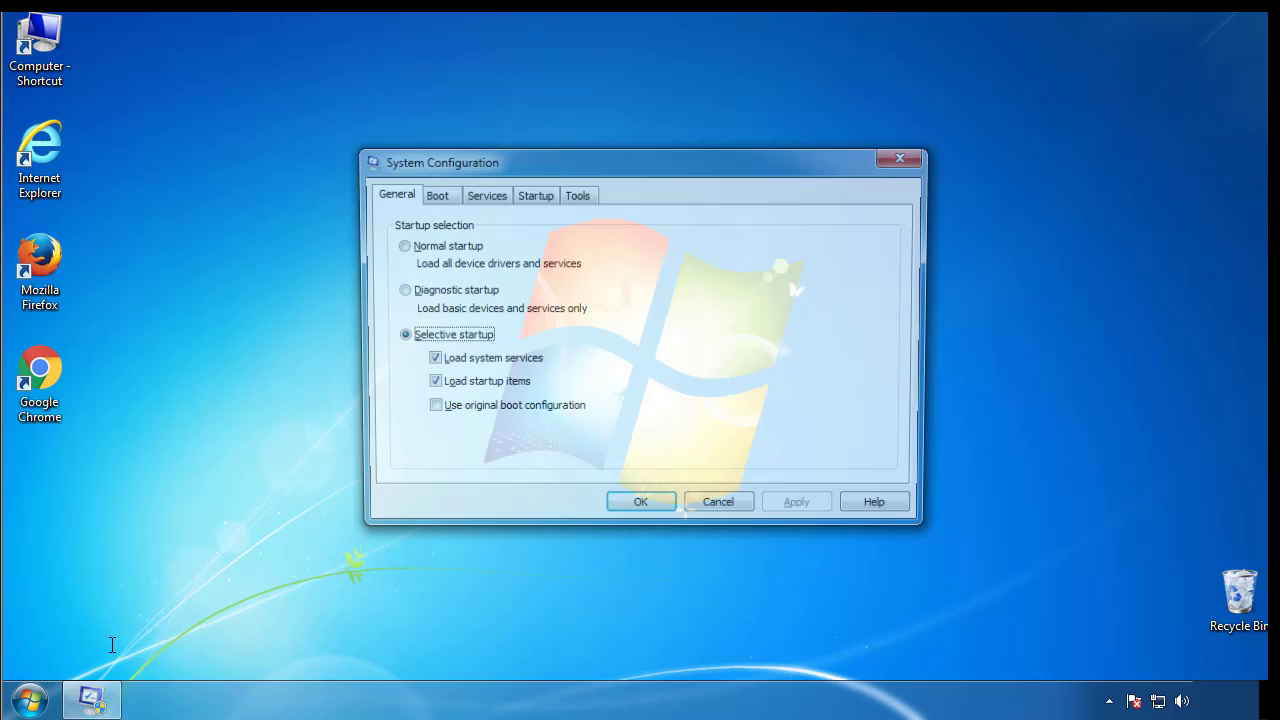
{"action": "left_click", "coordinate": [432, 194]}
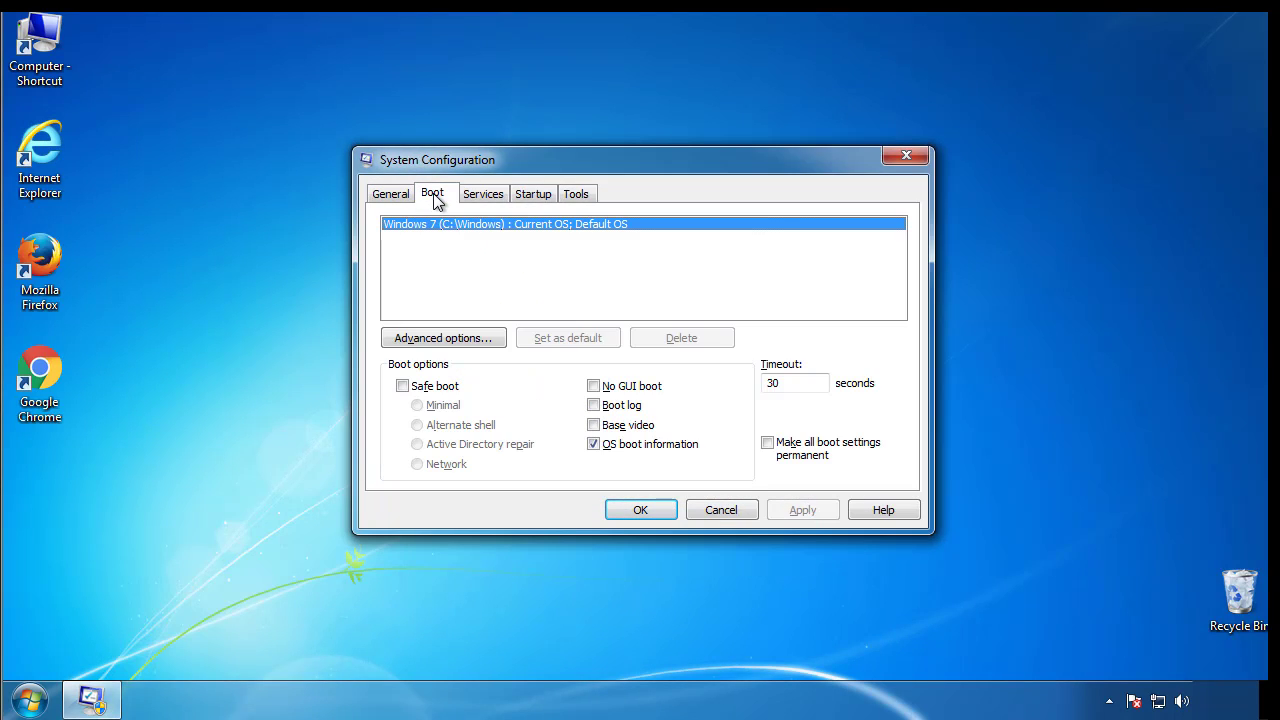
{"action": "left_click", "coordinate": [402, 386]}
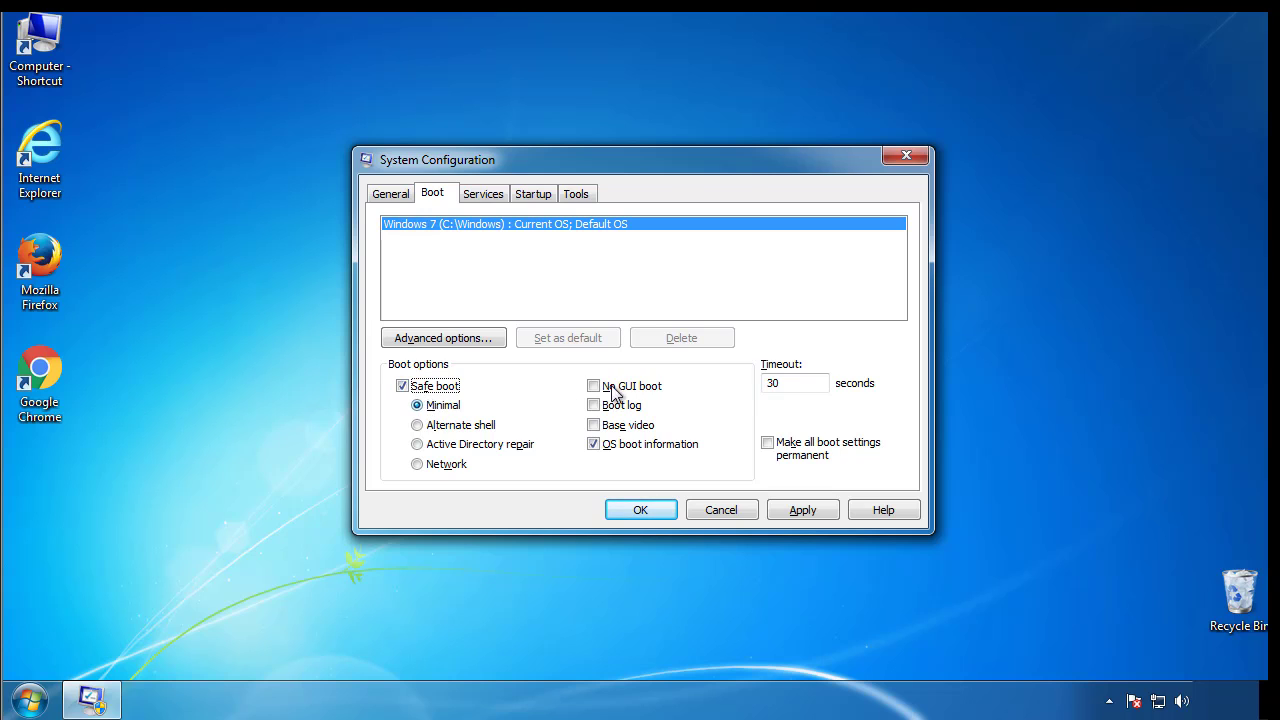
{"action": "left_click", "coordinate": [649, 510]}
{"action": "left_click", "coordinate": [580, 388]}
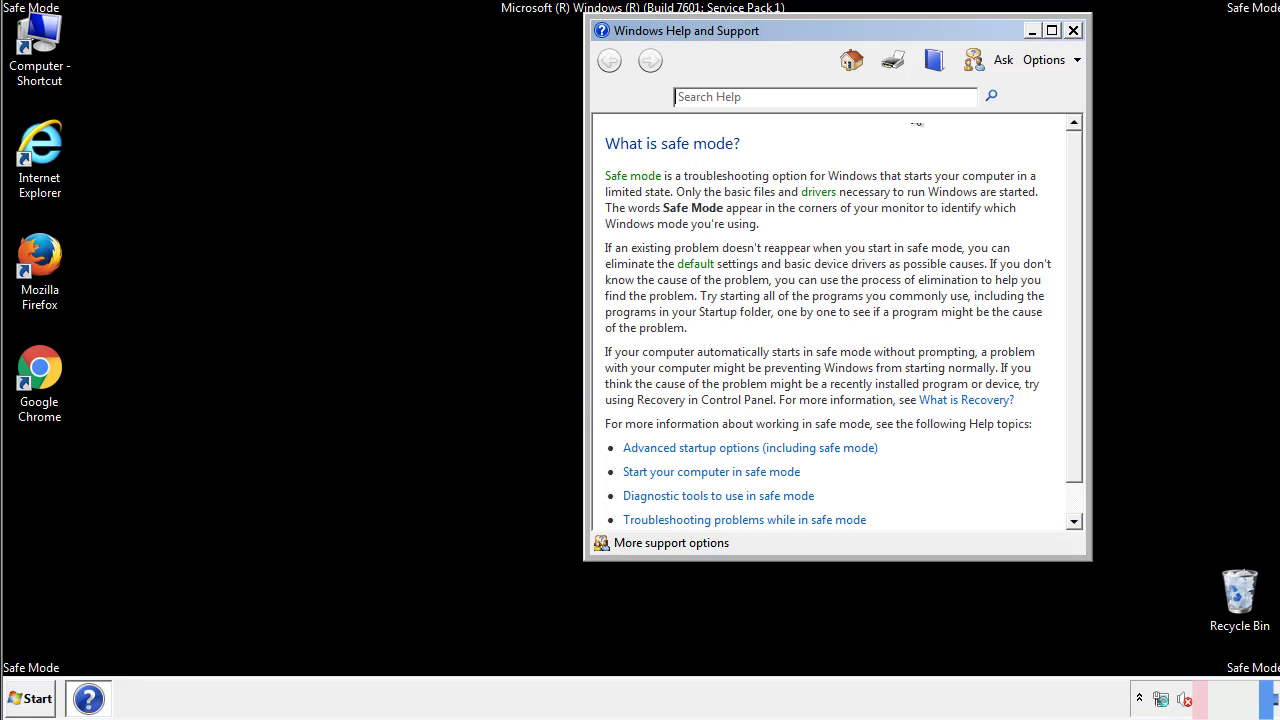
Step: Turn on 'Show hidden files, folders, and drives' in Control Panel's Folder Options
{"action": "left_click", "coordinate": [1073, 31]}
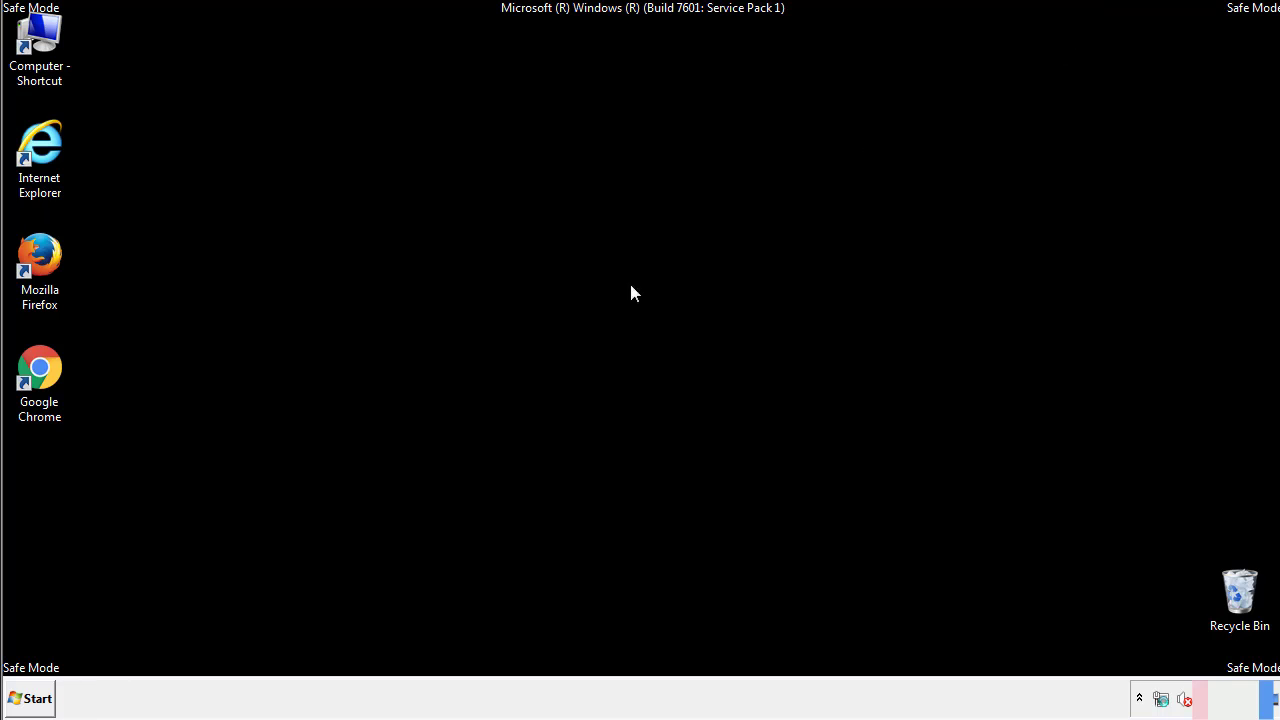
{"action": "left_click", "coordinate": [38, 697]}
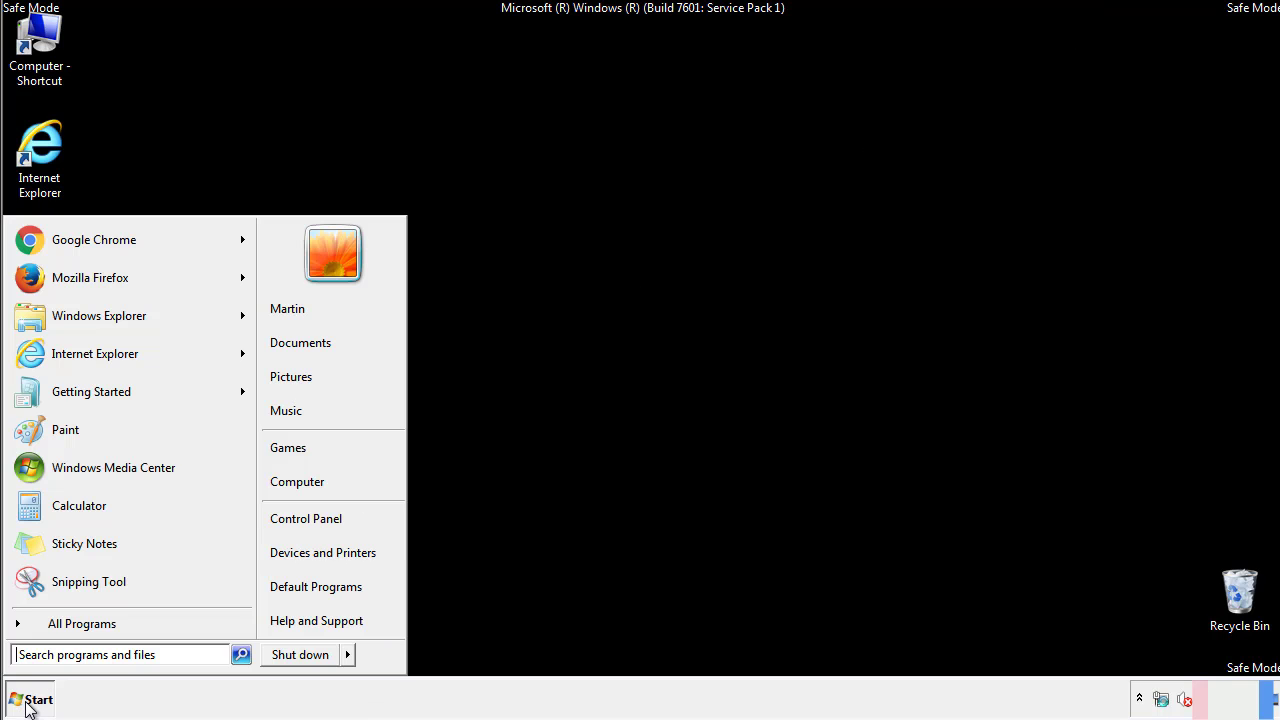
{"action": "left_click", "coordinate": [320, 517]}
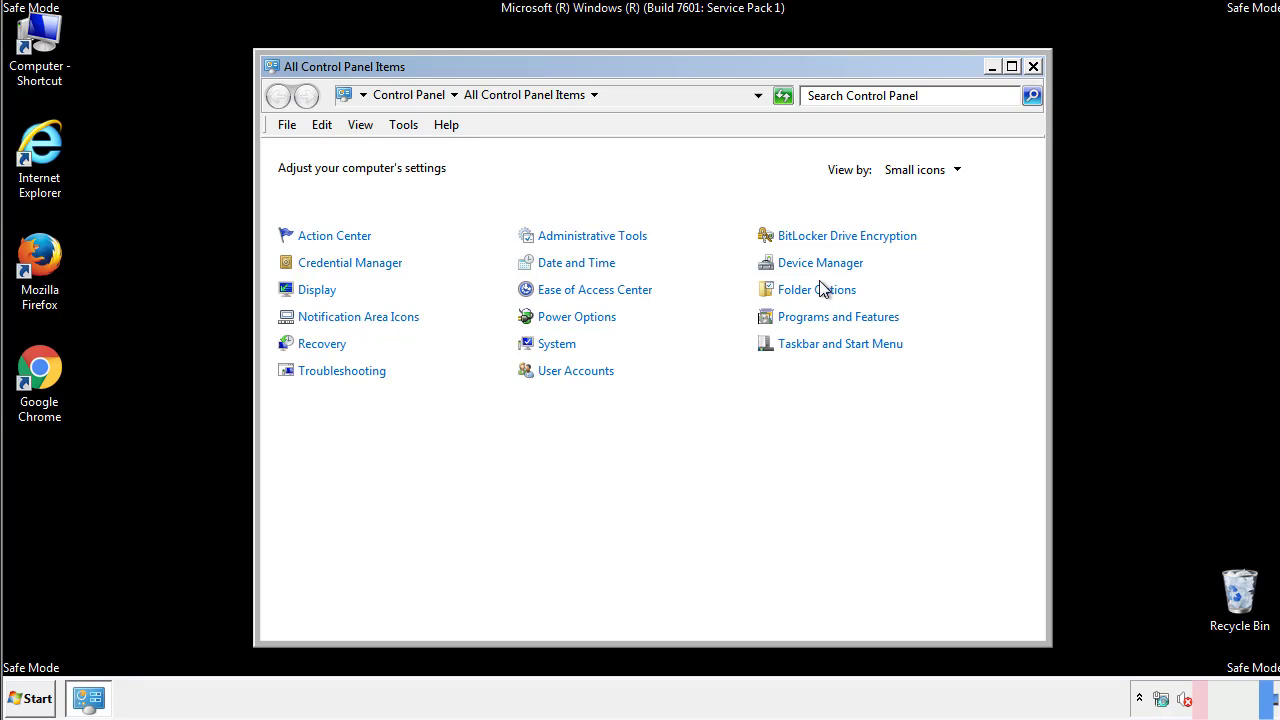
{"action": "left_click", "coordinate": [818, 290]}
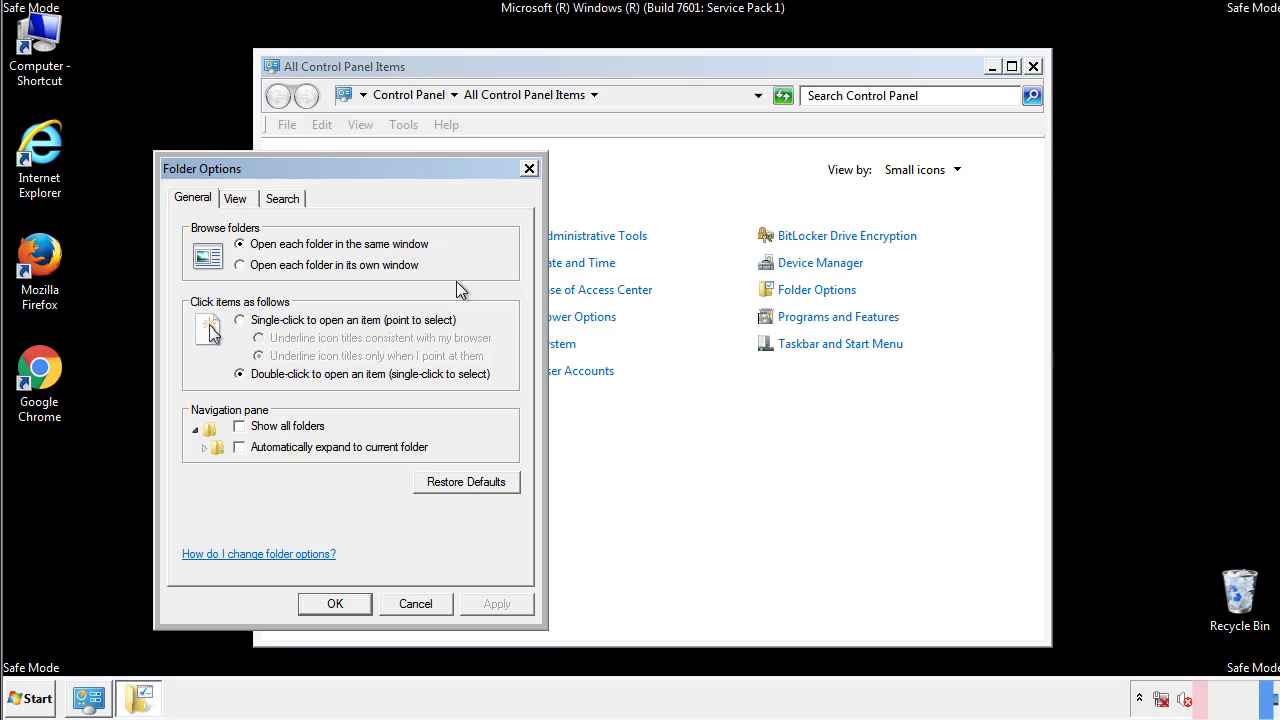
{"action": "left_click", "coordinate": [238, 200]}
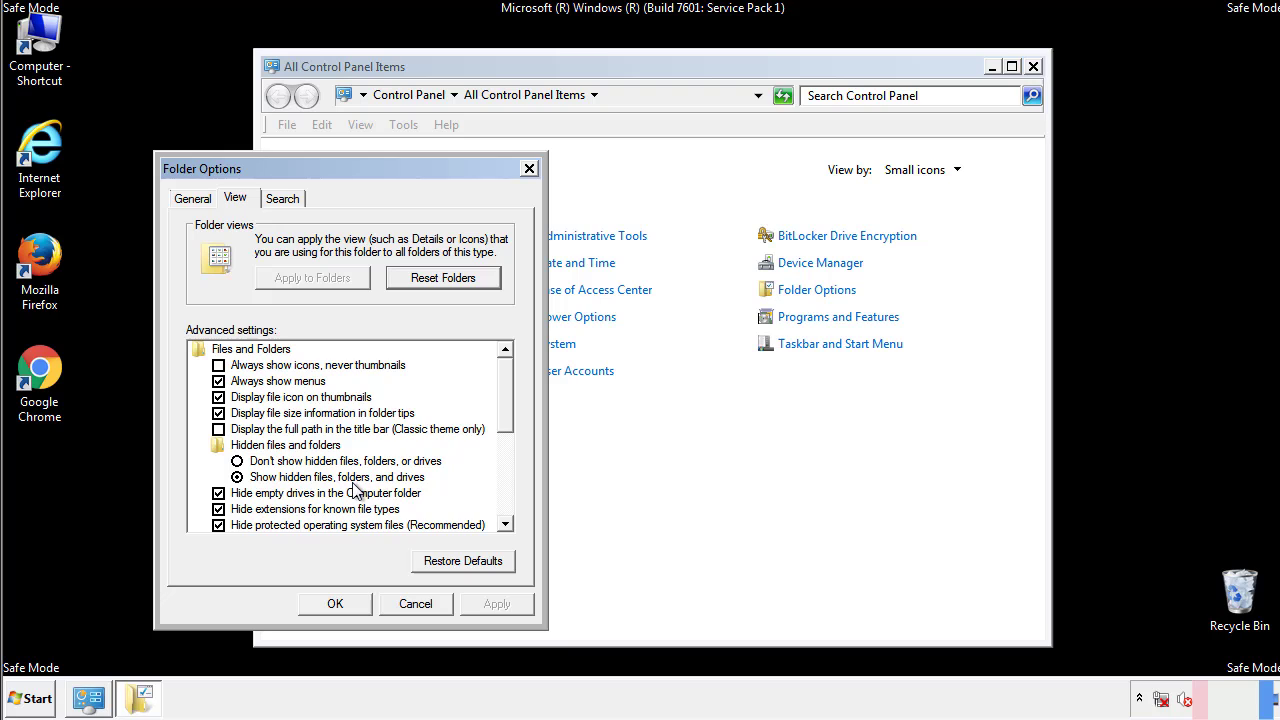
{"action": "left_click", "coordinate": [345, 601]}
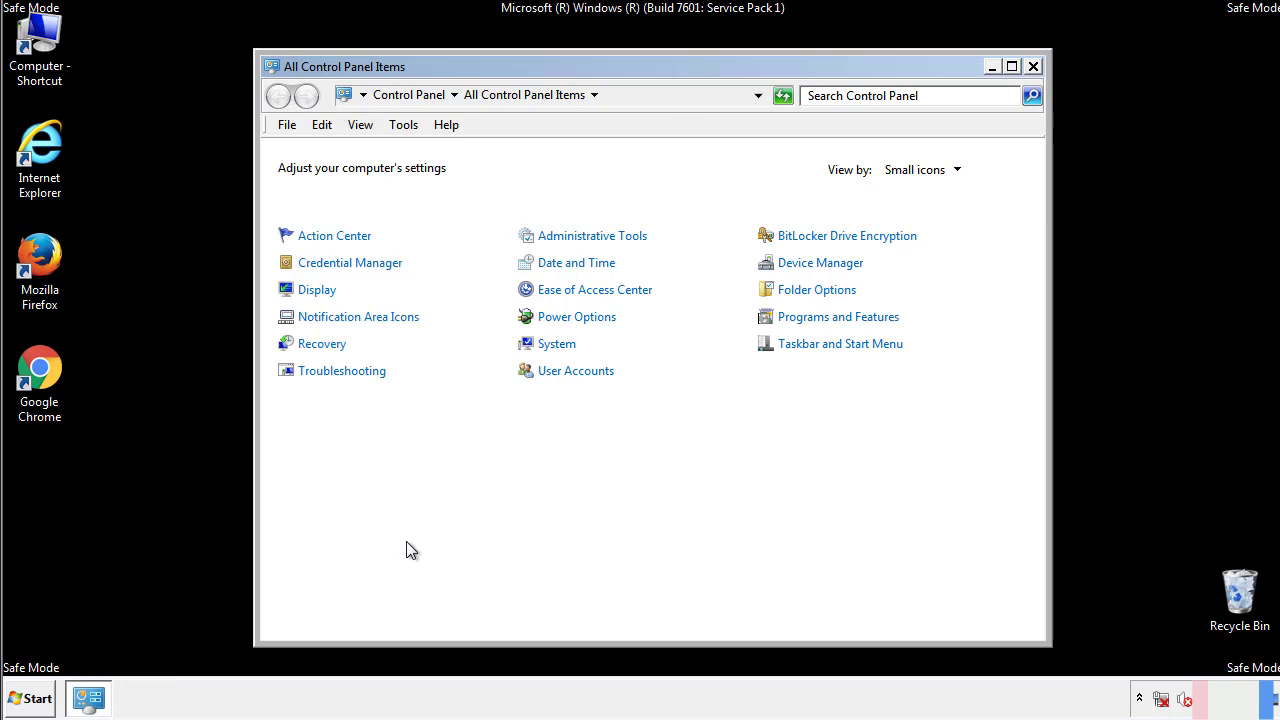
Step: Open the C:\Windows folder from Computer in Windows Explorer
{"action": "left_click", "coordinate": [1033, 66]}
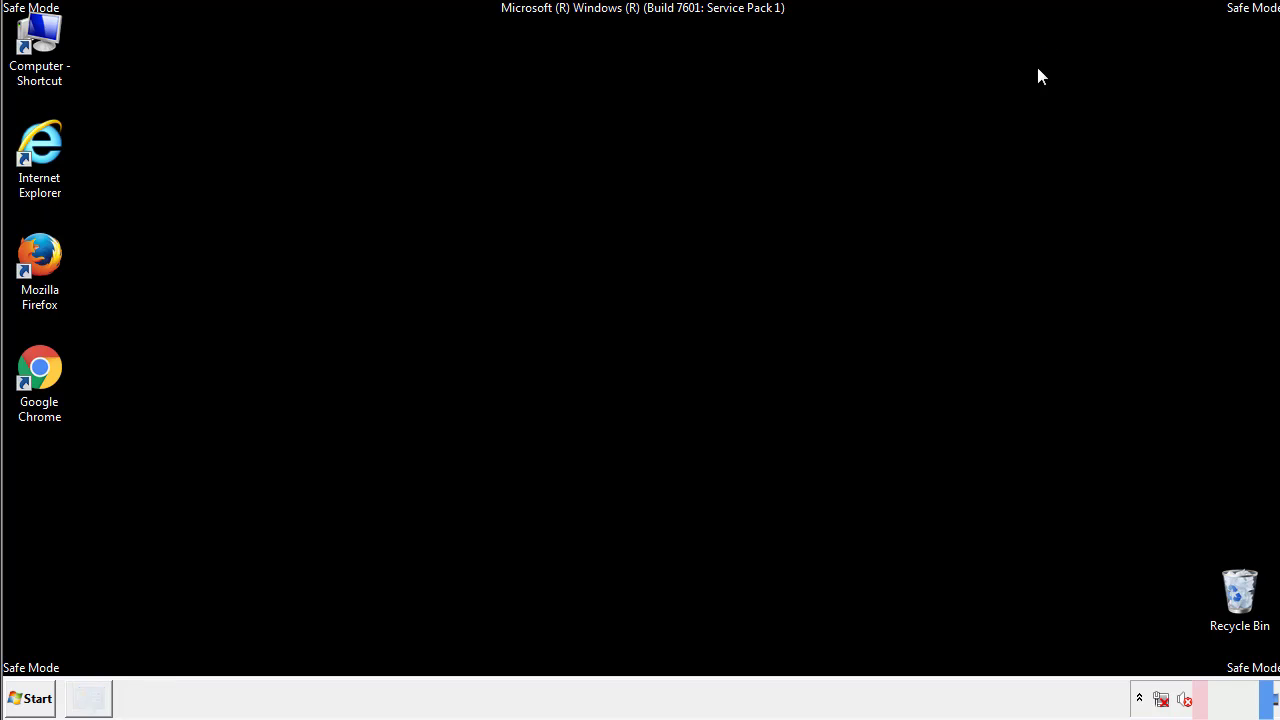
{"action": "double_click", "coordinate": [52, 35]}
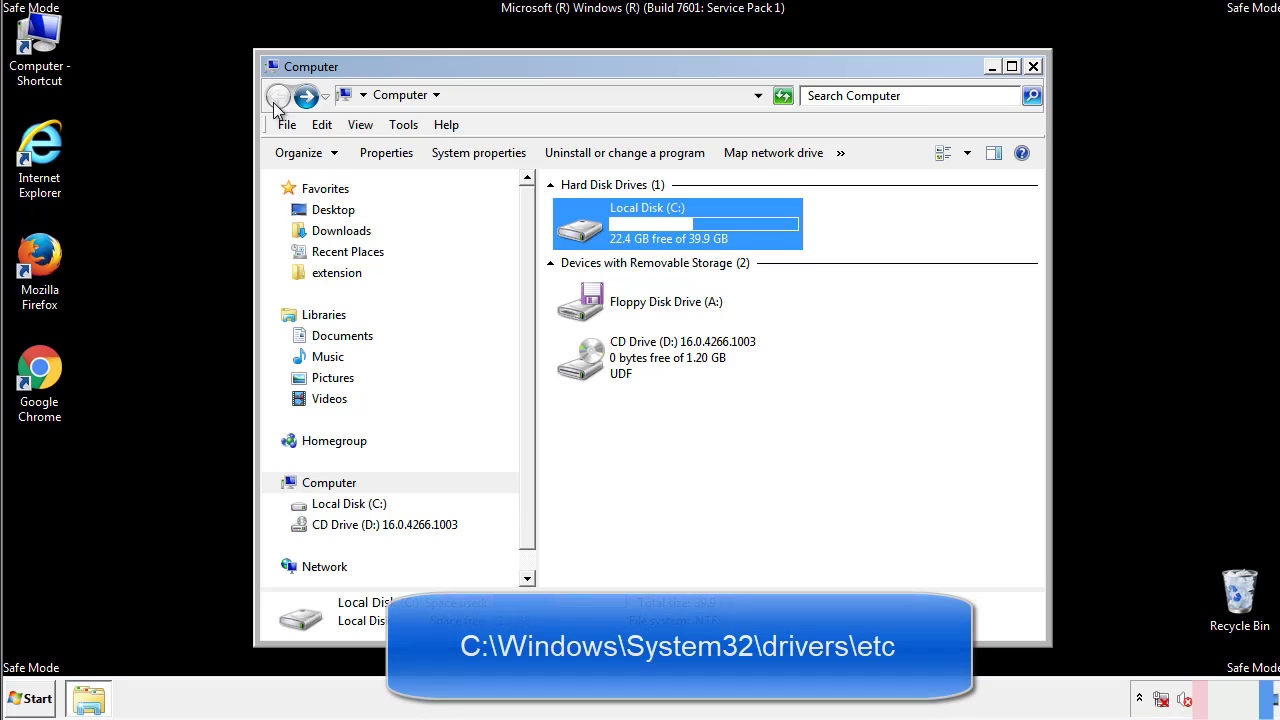
{"action": "double_click", "coordinate": [578, 228]}
{"action": "left_click", "coordinate": [583, 368]}
{"action": "double_click", "coordinate": [583, 368]}
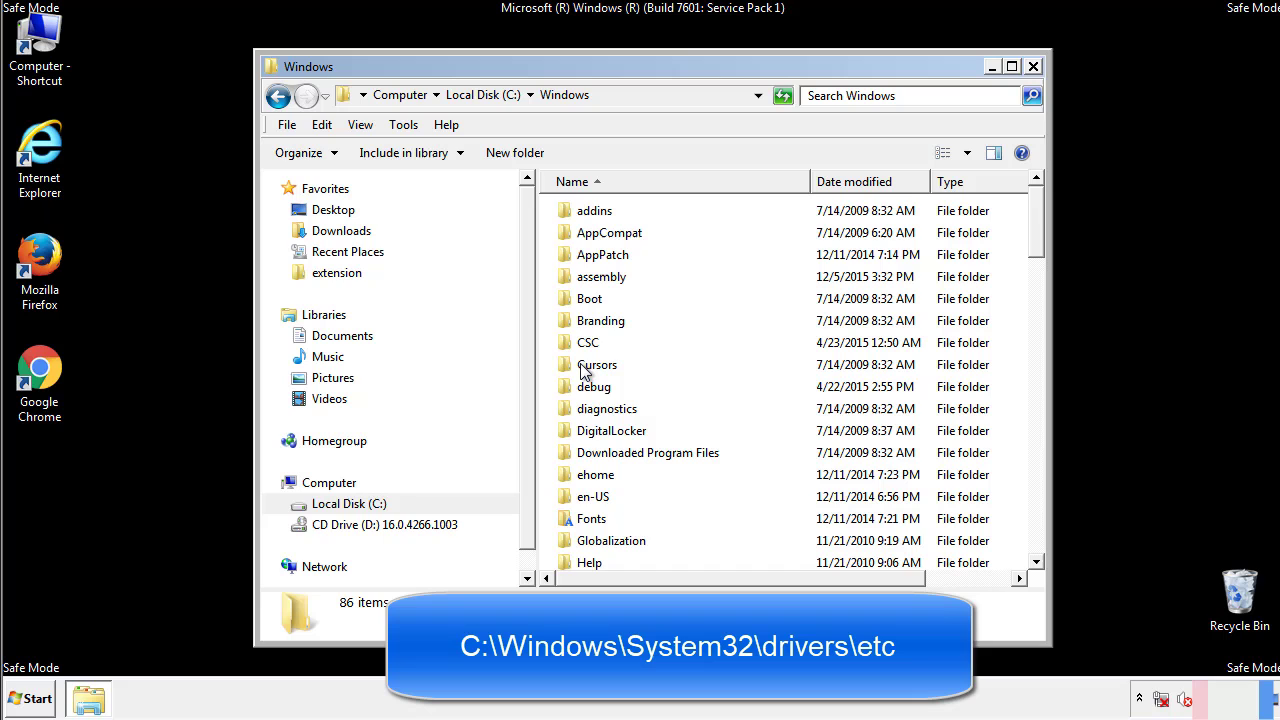
{"action": "scroll", "coordinate": [590, 450], "scroll_direction": "down", "scroll_amount": 2}
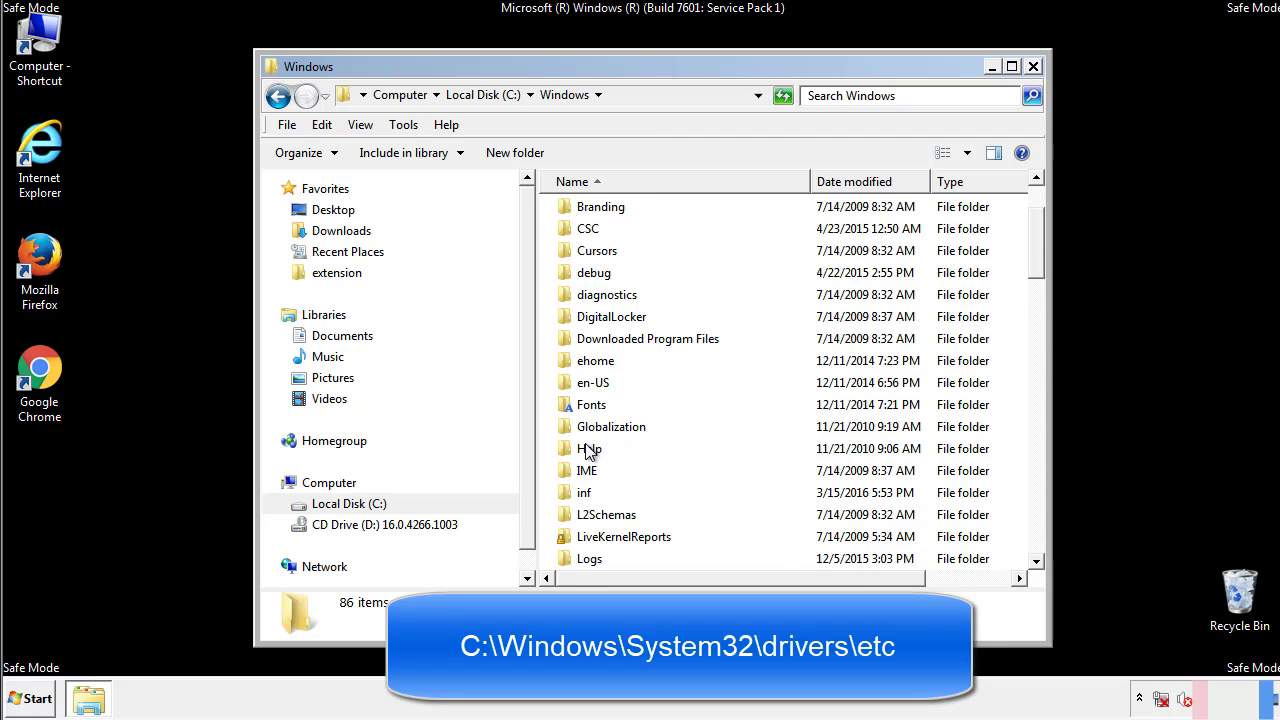
{"action": "scroll", "coordinate": [588, 452], "scroll_direction": "down", "scroll_amount": 7}
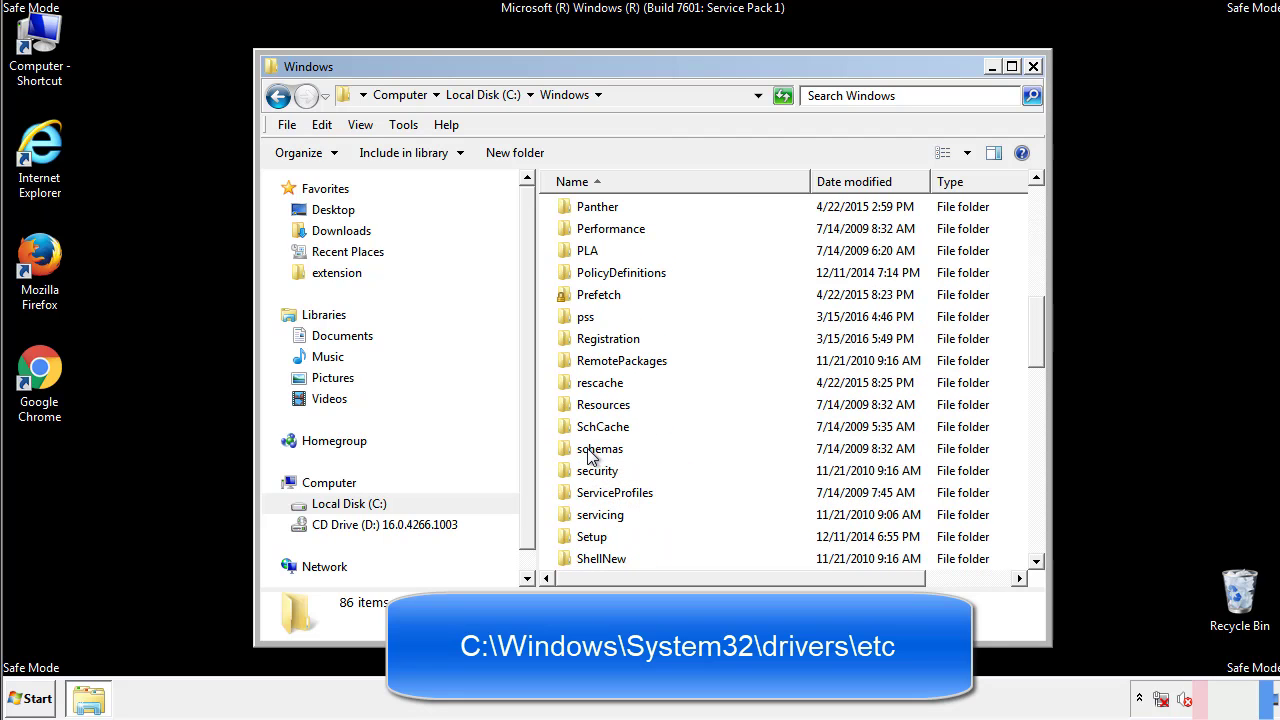
{"action": "scroll", "coordinate": [588, 452], "scroll_direction": "down", "scroll_amount": 2}
Step: Go into System32\drivers\etc and open the hosts file with Notepad
{"action": "double_click", "coordinate": [603, 510]}
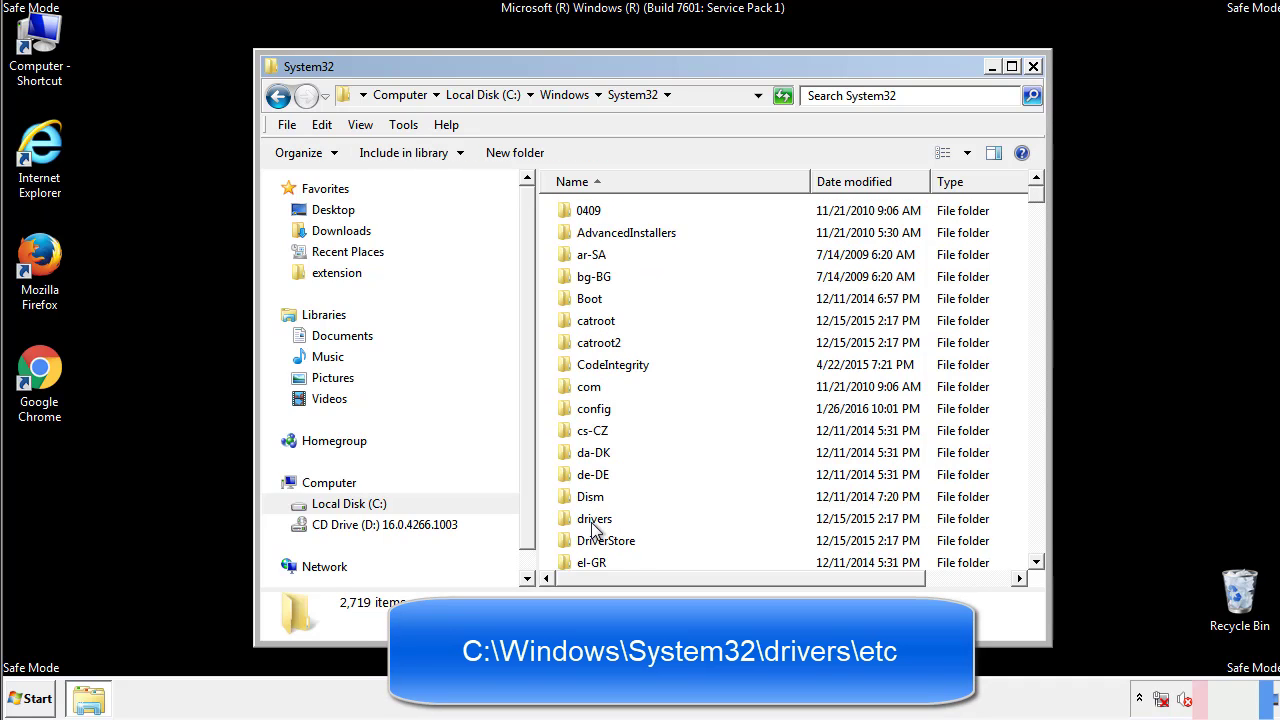
{"action": "double_click", "coordinate": [594, 520]}
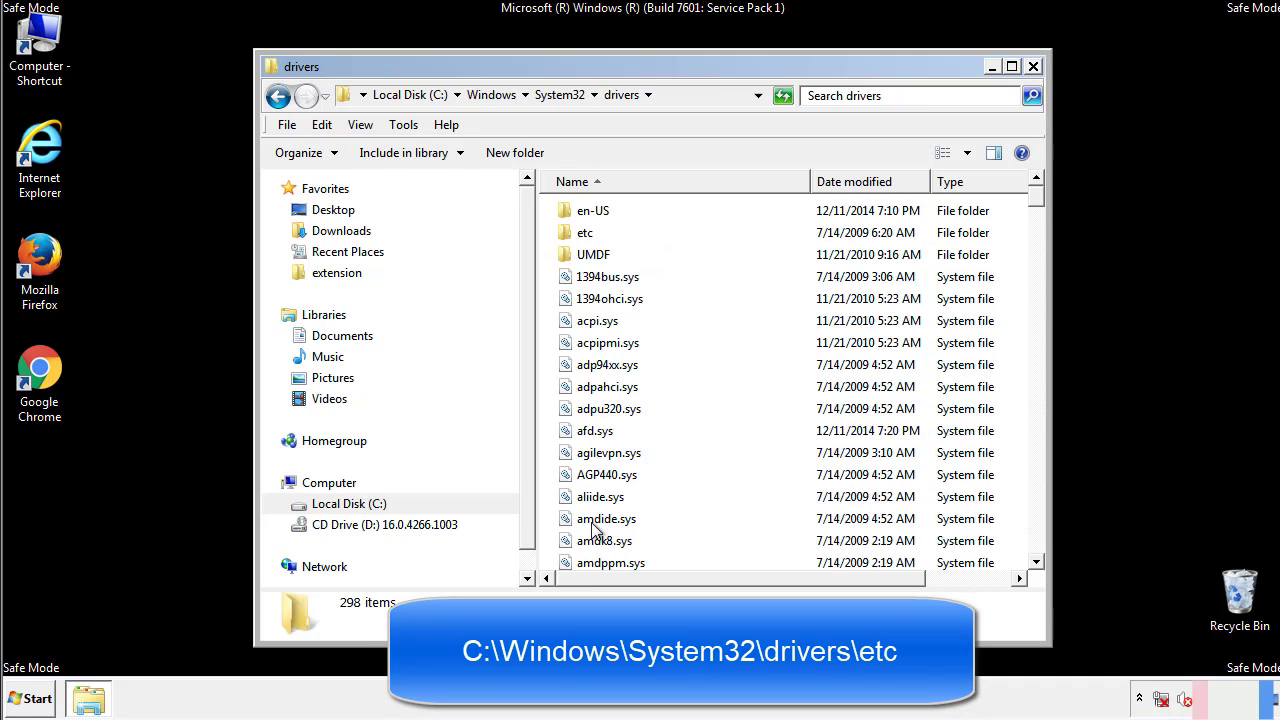
{"action": "double_click", "coordinate": [575, 236]}
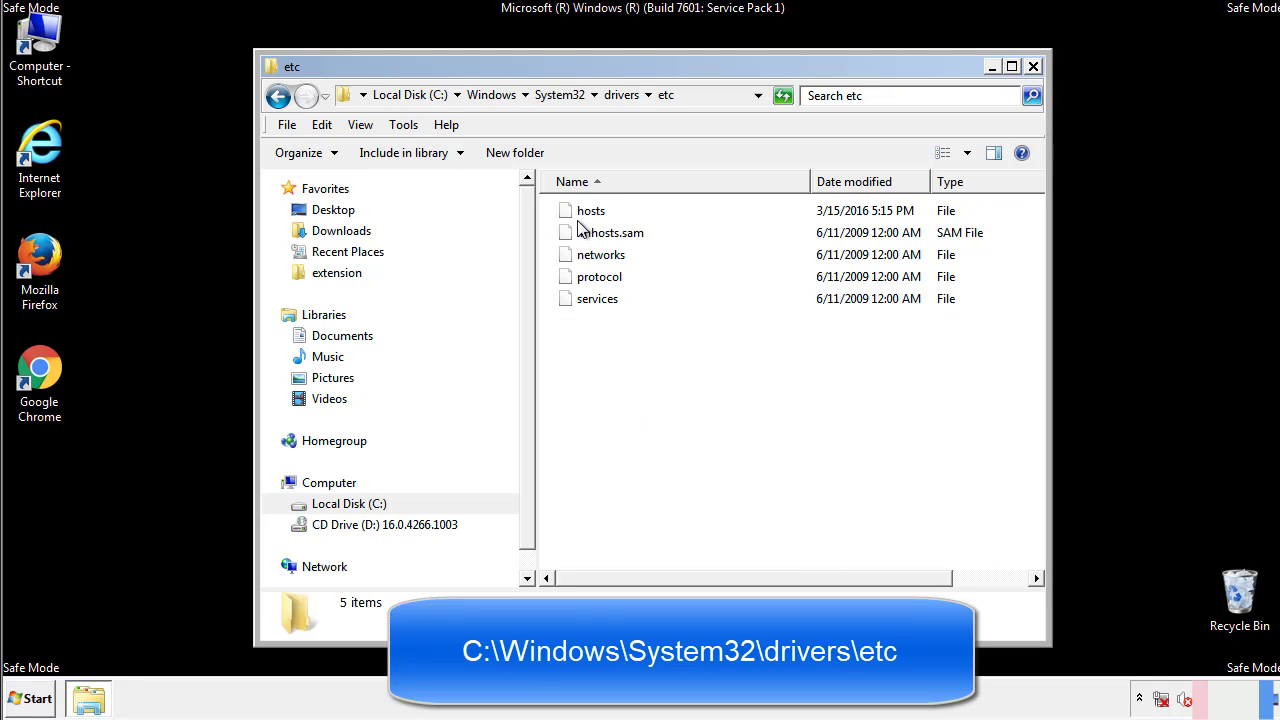
{"action": "double_click", "coordinate": [580, 214]}
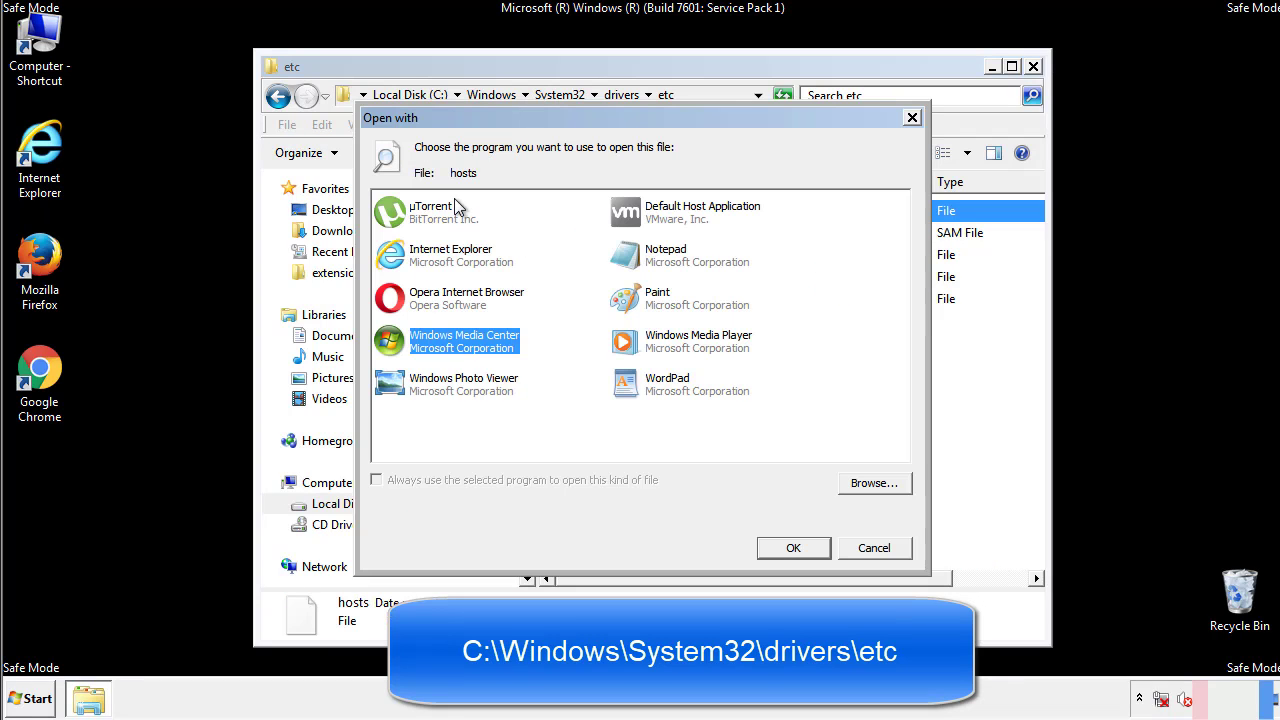
{"action": "left_click", "coordinate": [648, 262]}
Step: Delete the four added host entries below the localhost lines in Notepad
{"action": "left_click", "coordinate": [792, 548]}
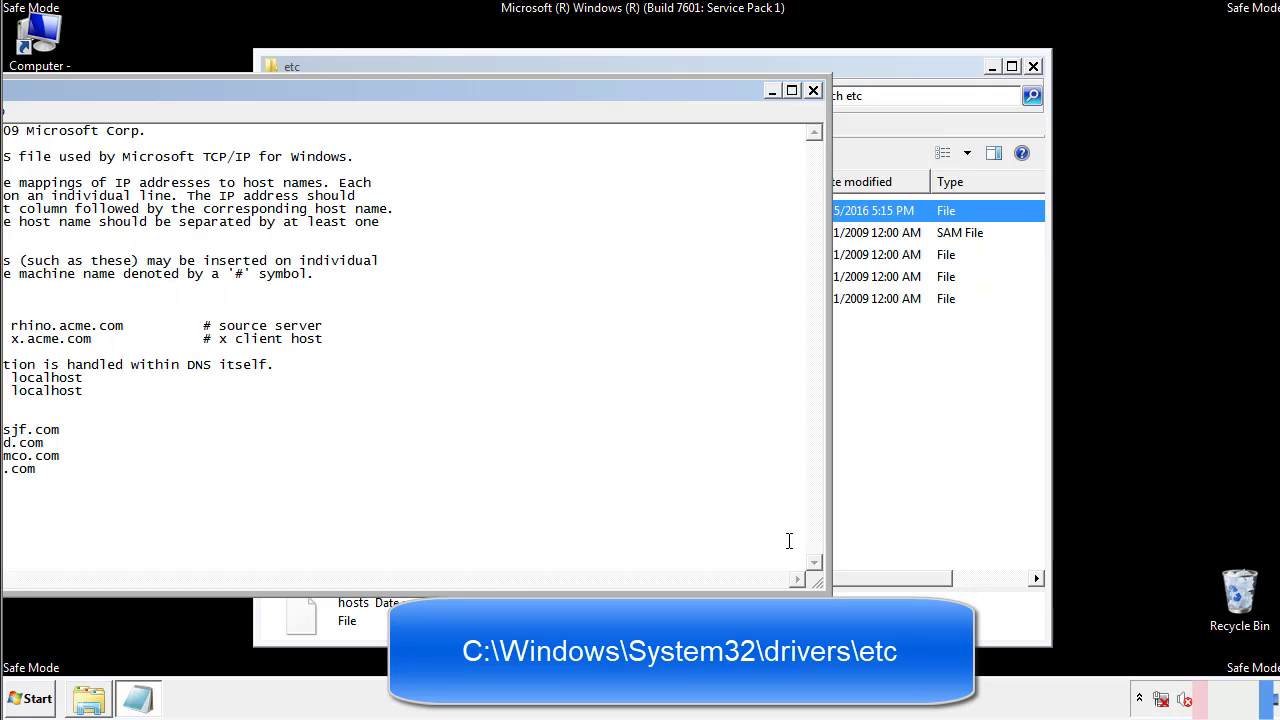
{"action": "left_click_drag", "start_coordinate": [523, 90], "coordinate": [814, 109]}
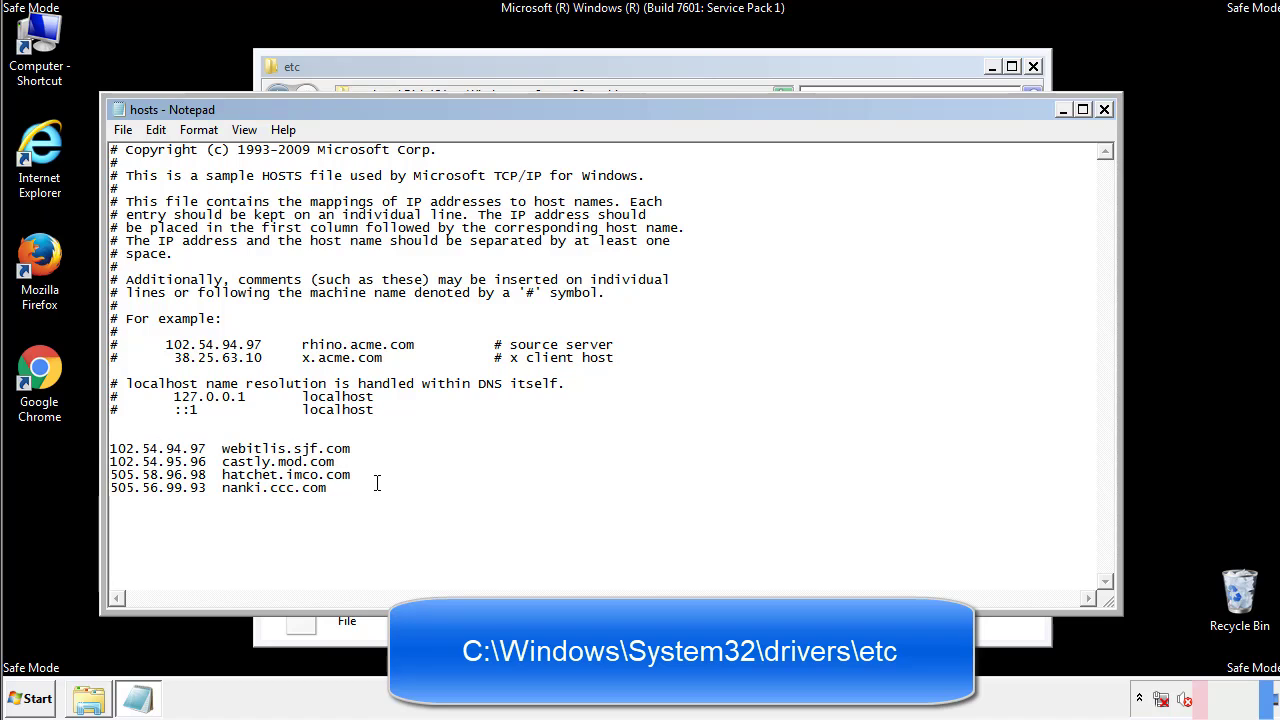
{"action": "left_click_drag", "start_coordinate": [358, 490], "coordinate": [110, 449]}
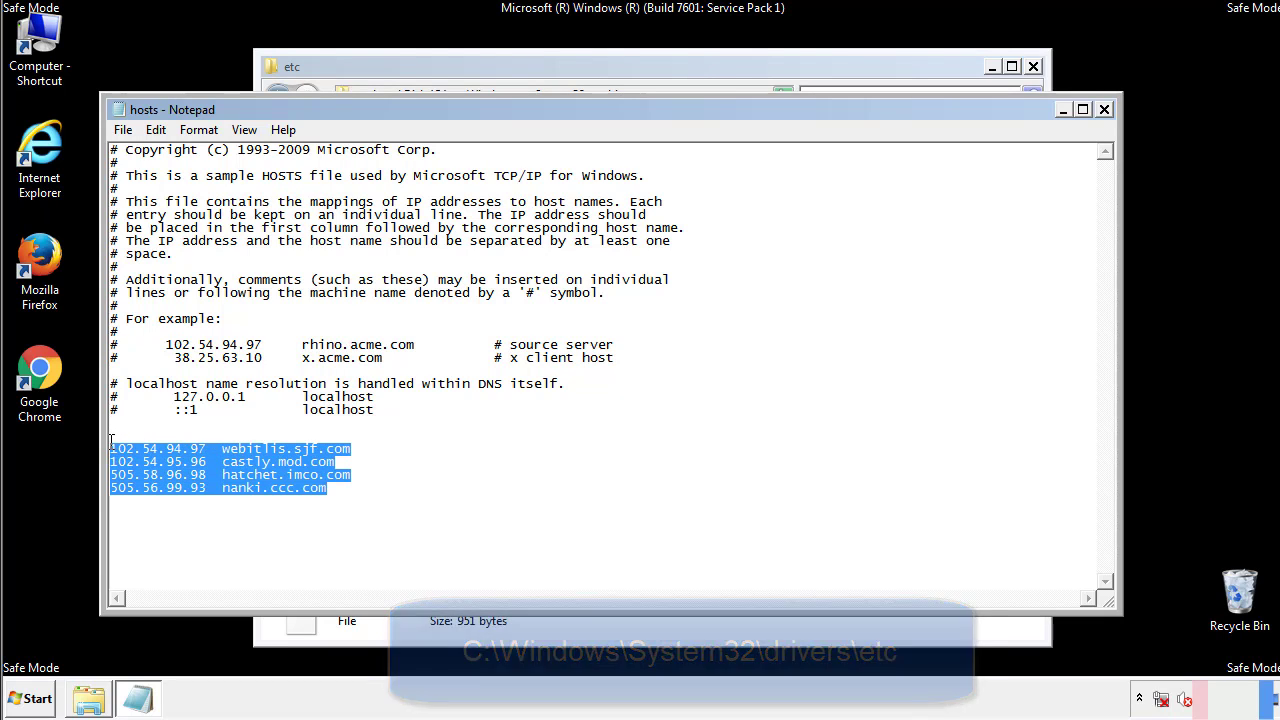
{"action": "key", "text": "Delete"}
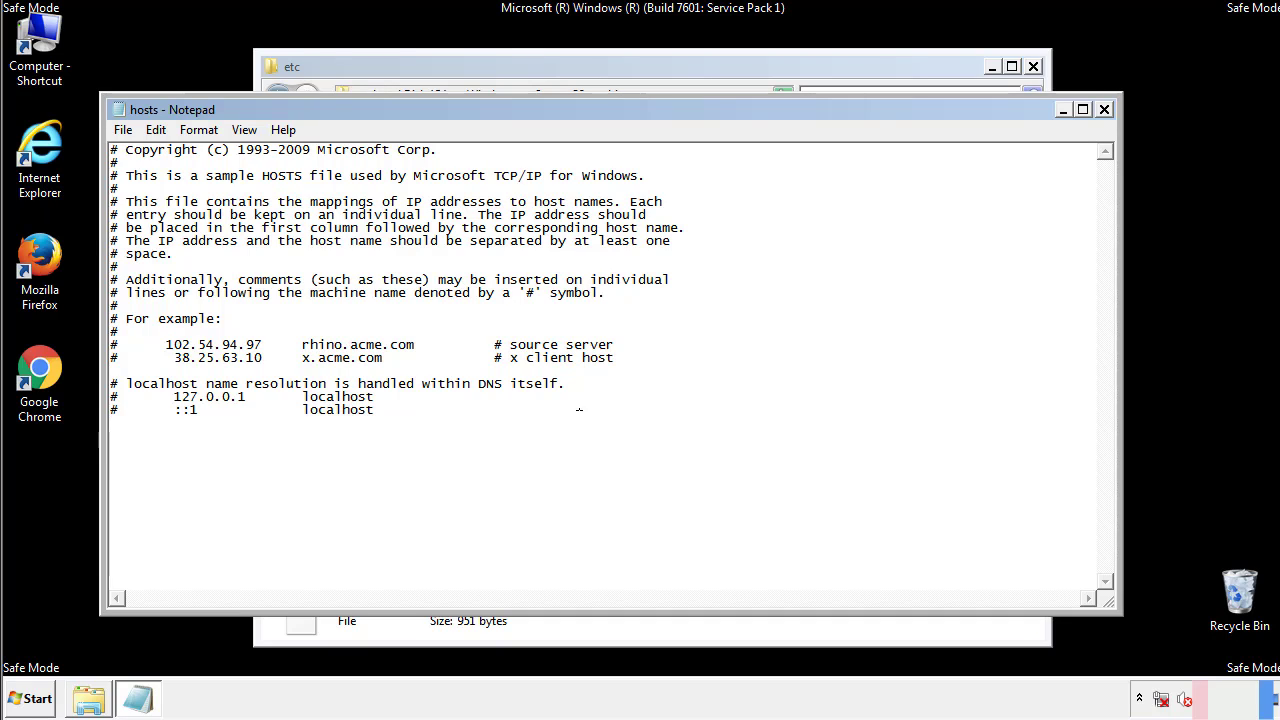
Step: Save the edited hosts file and close Notepad and the etc folder window
{"action": "left_click", "coordinate": [1105, 110]}
{"action": "left_click", "coordinate": [565, 365]}
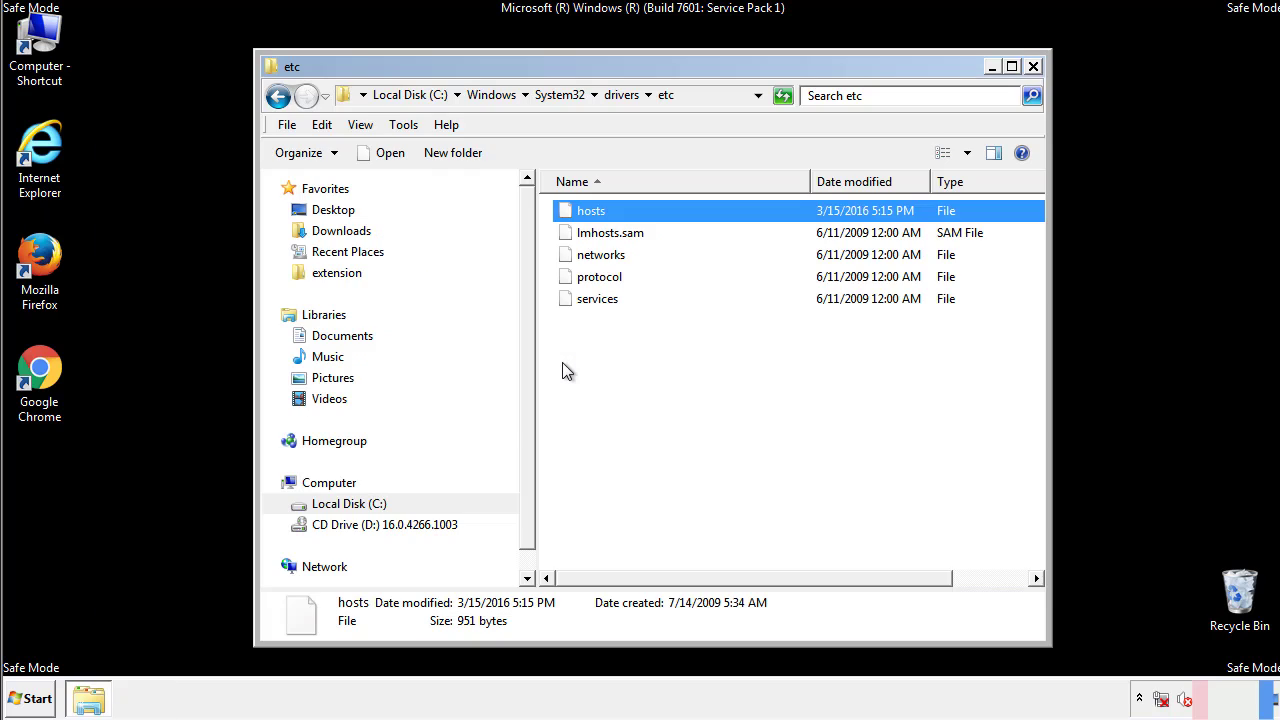
{"action": "left_click", "coordinate": [562, 365]}
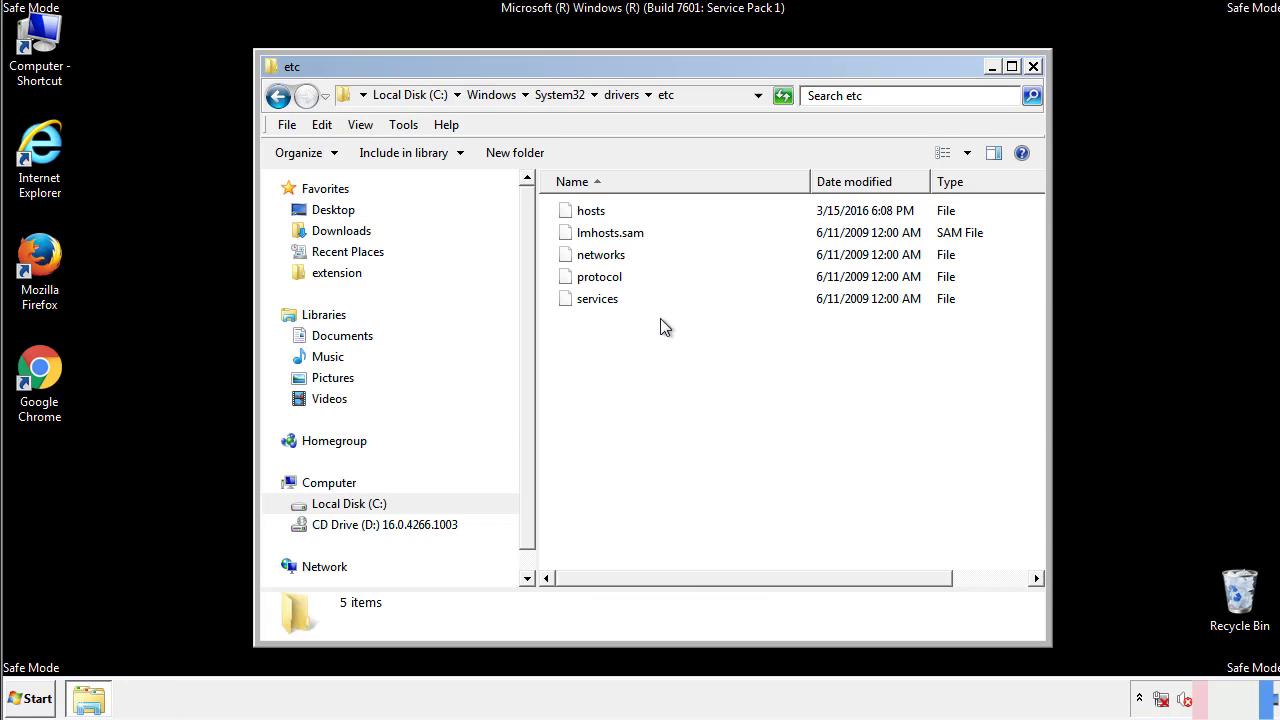
{"action": "left_click", "coordinate": [1033, 68]}
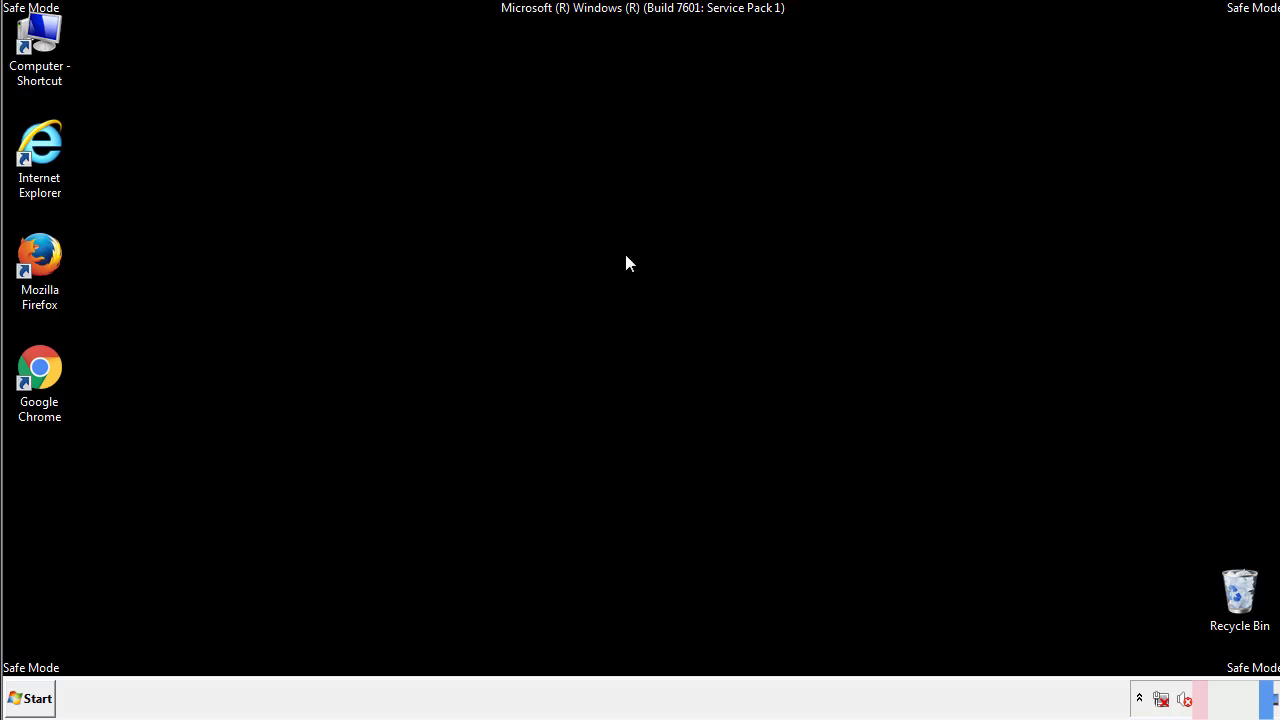
Step: Open the Startup folder from All Programs in a file window
{"action": "left_click", "coordinate": [36, 704]}
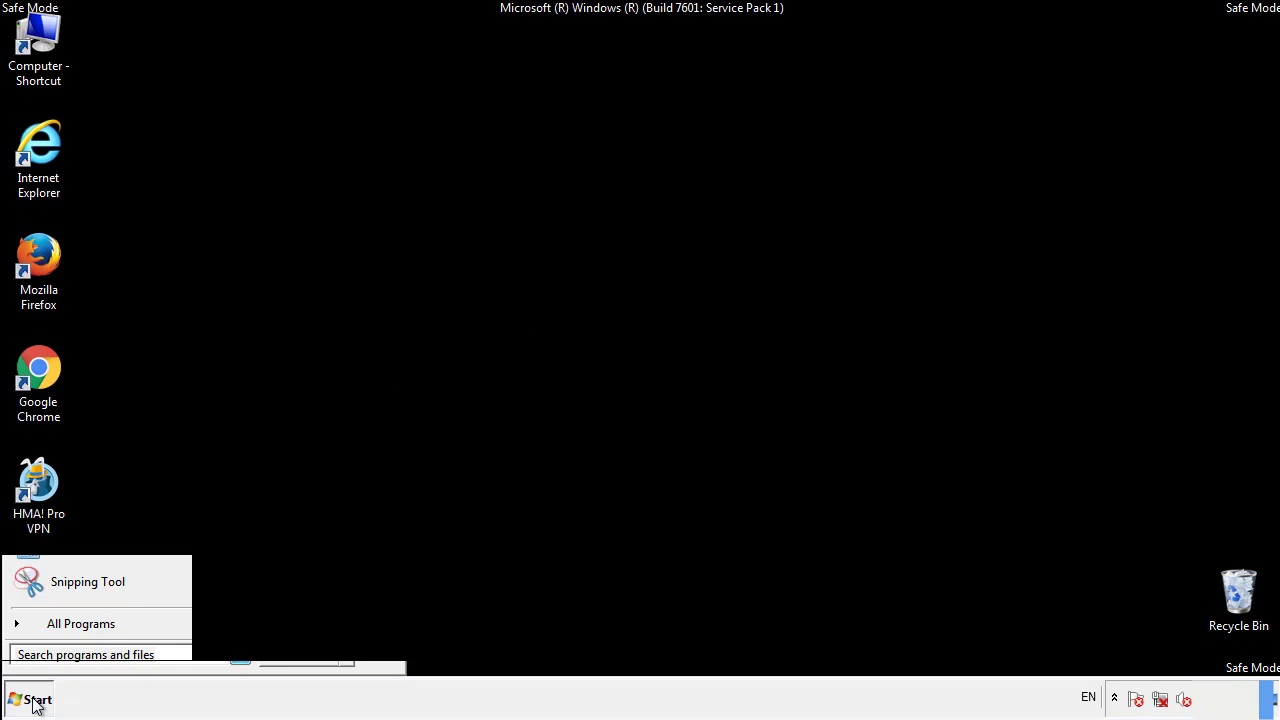
{"action": "left_click", "coordinate": [57, 631]}
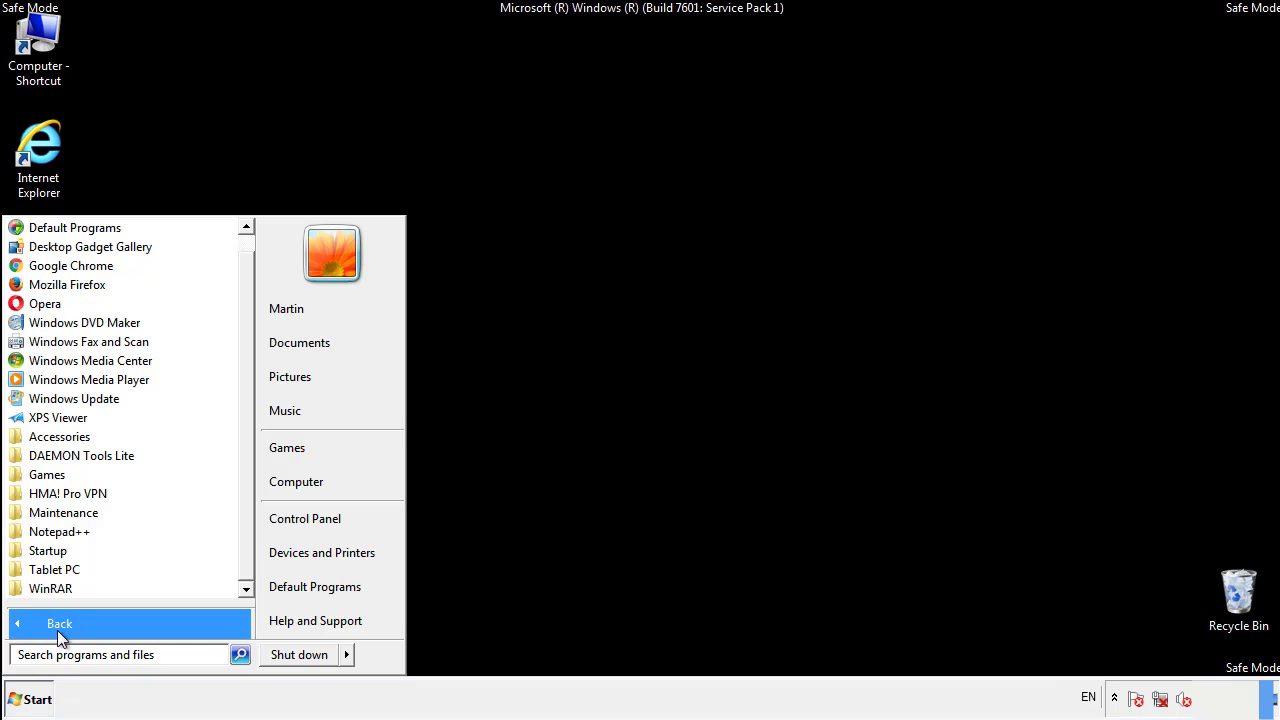
{"action": "right_click", "coordinate": [51, 549]}
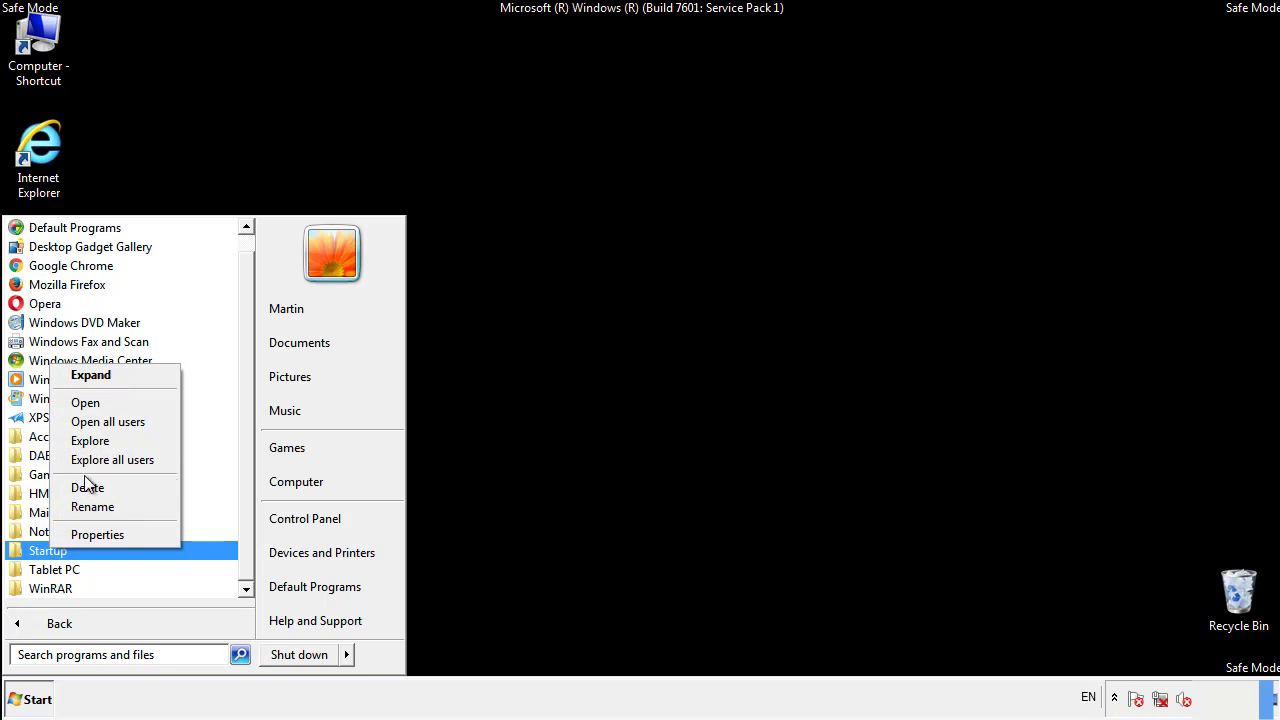
{"action": "left_click", "coordinate": [96, 402]}
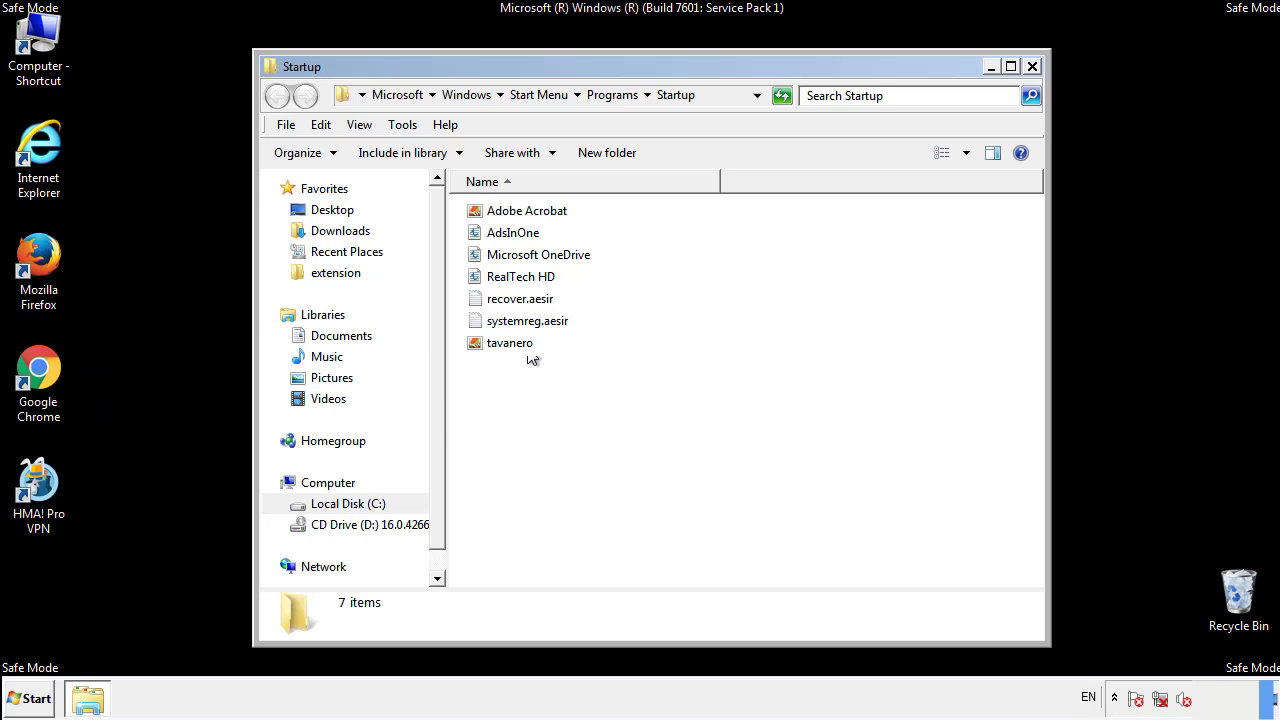
Step: Delete AdsInOne, recover.aesir, systemreg.aesir and tavanero from Startup, then search for regedit
{"action": "left_click", "coordinate": [517, 232]}
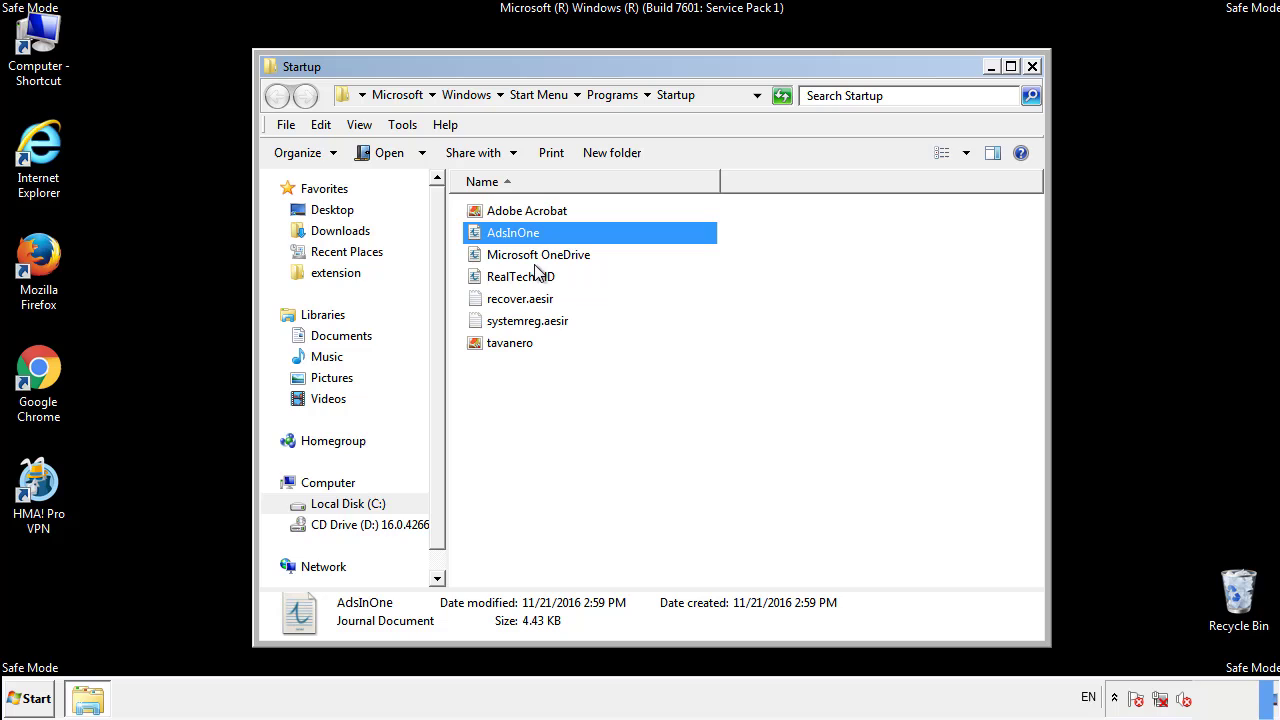
{"action": "left_click", "coordinate": [519, 300], "text": "ctrl"}
{"action": "left_click", "coordinate": [527, 321], "text": "ctrl"}
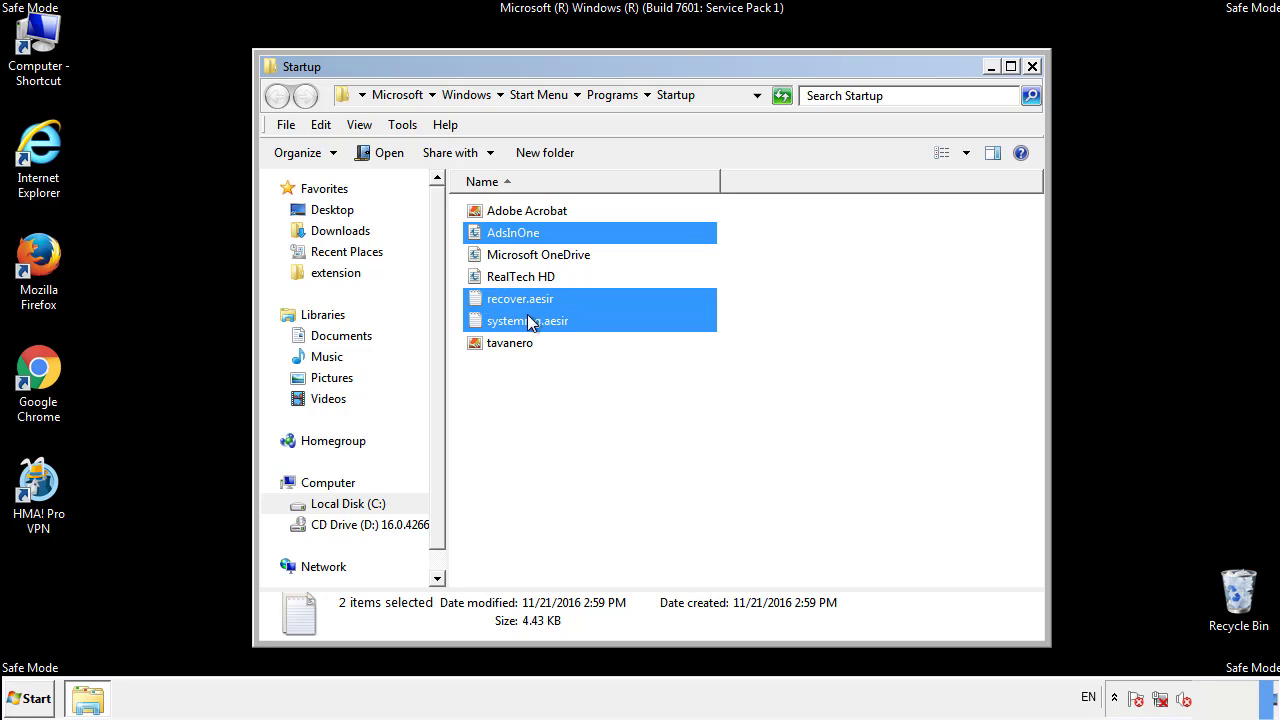
{"action": "left_click", "coordinate": [511, 343], "text": "ctrl"}
{"action": "right_click", "coordinate": [506, 344]}
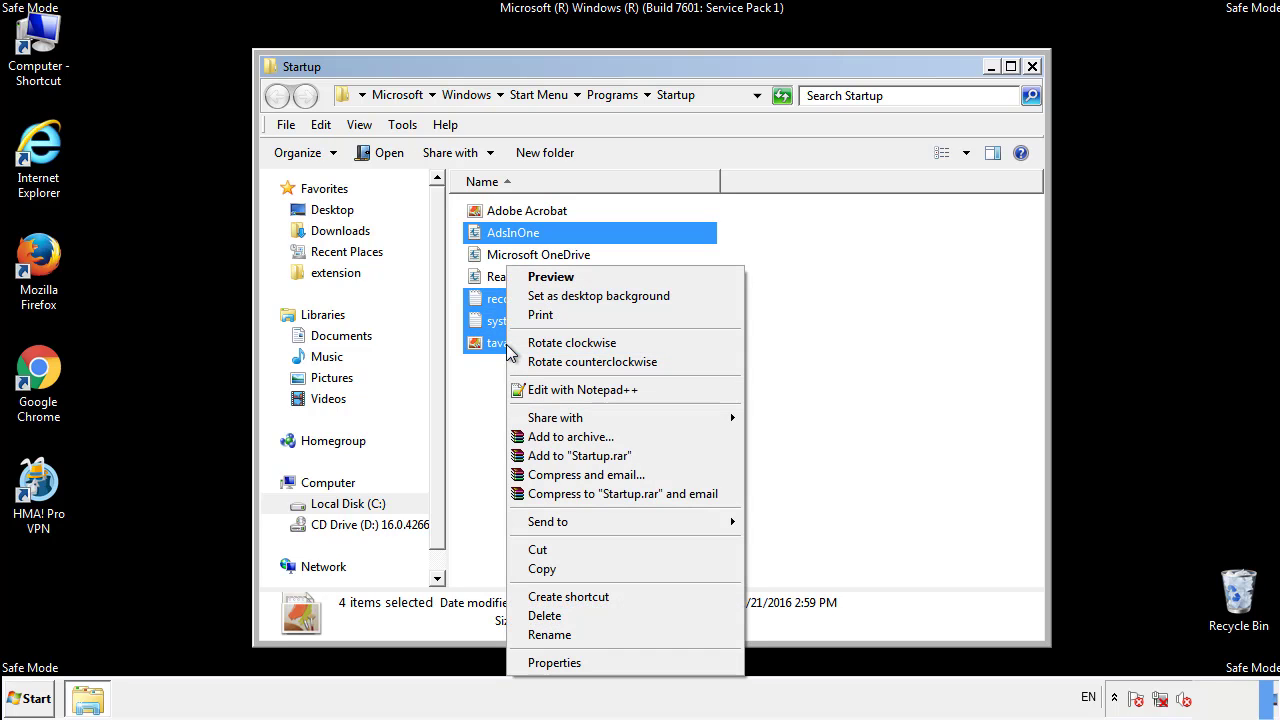
{"action": "left_click", "coordinate": [540, 615]}
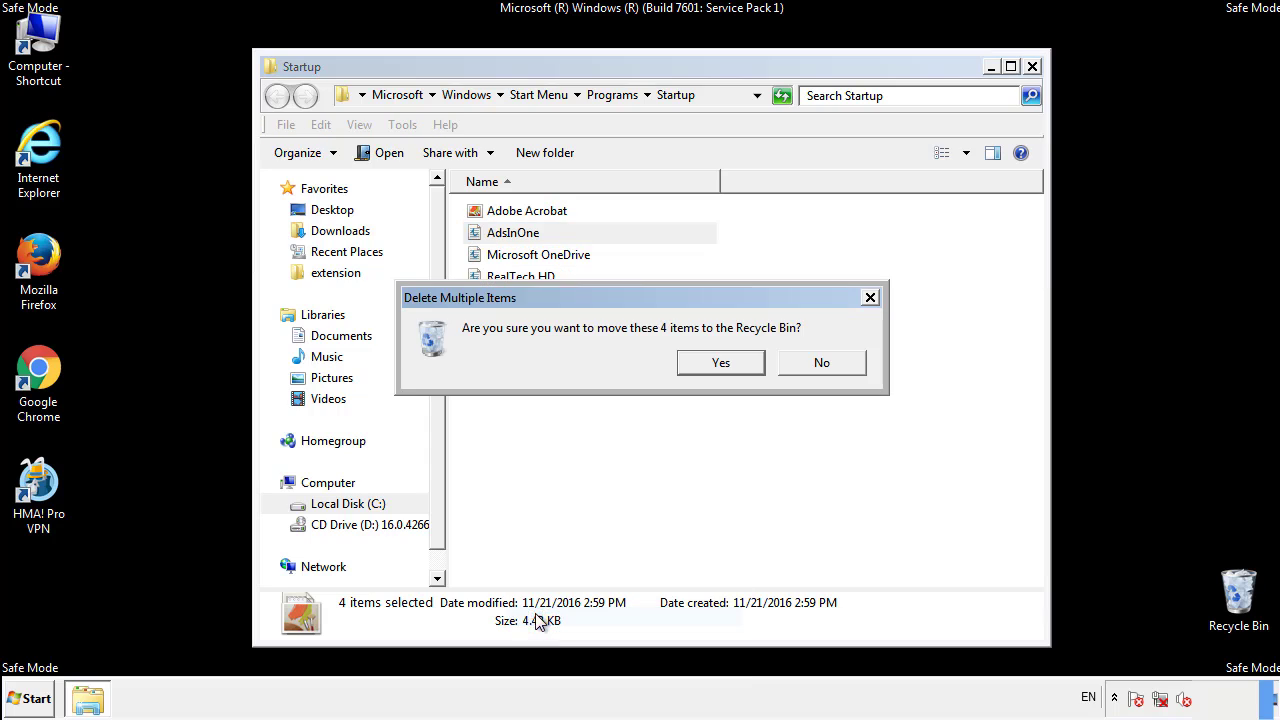
{"action": "left_click", "coordinate": [720, 363]}
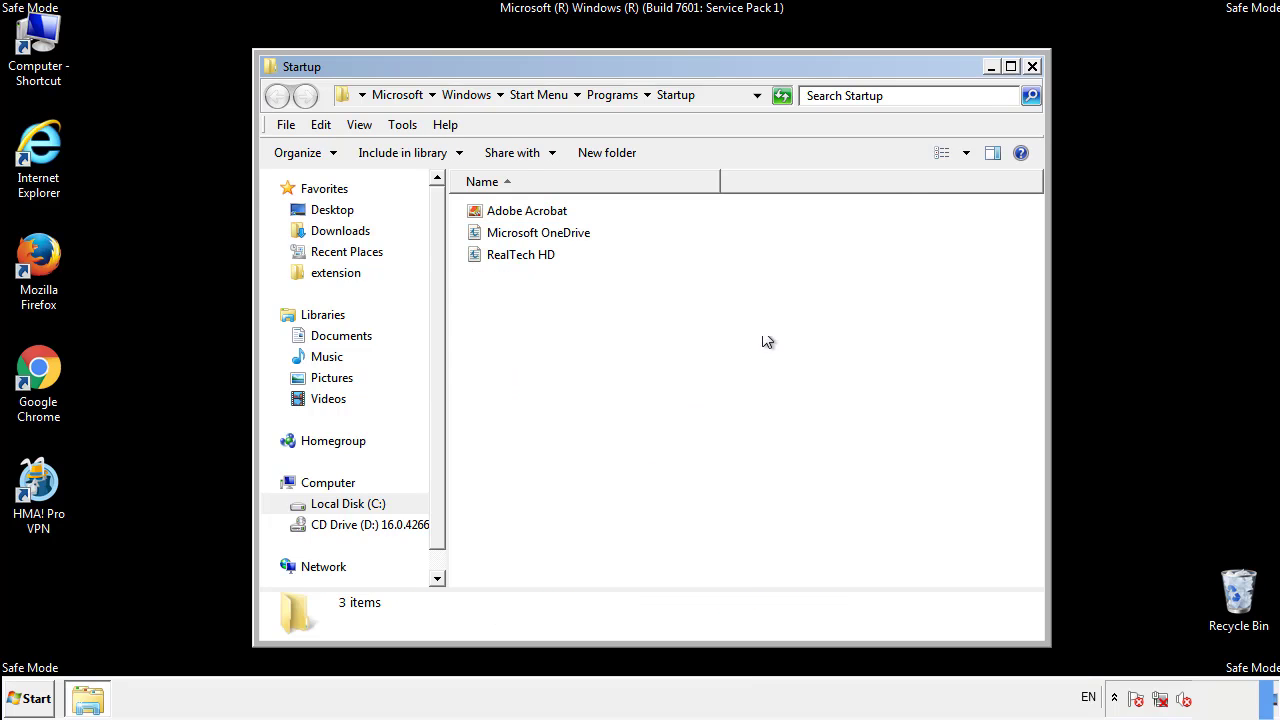
{"action": "left_click", "coordinate": [1033, 68]}
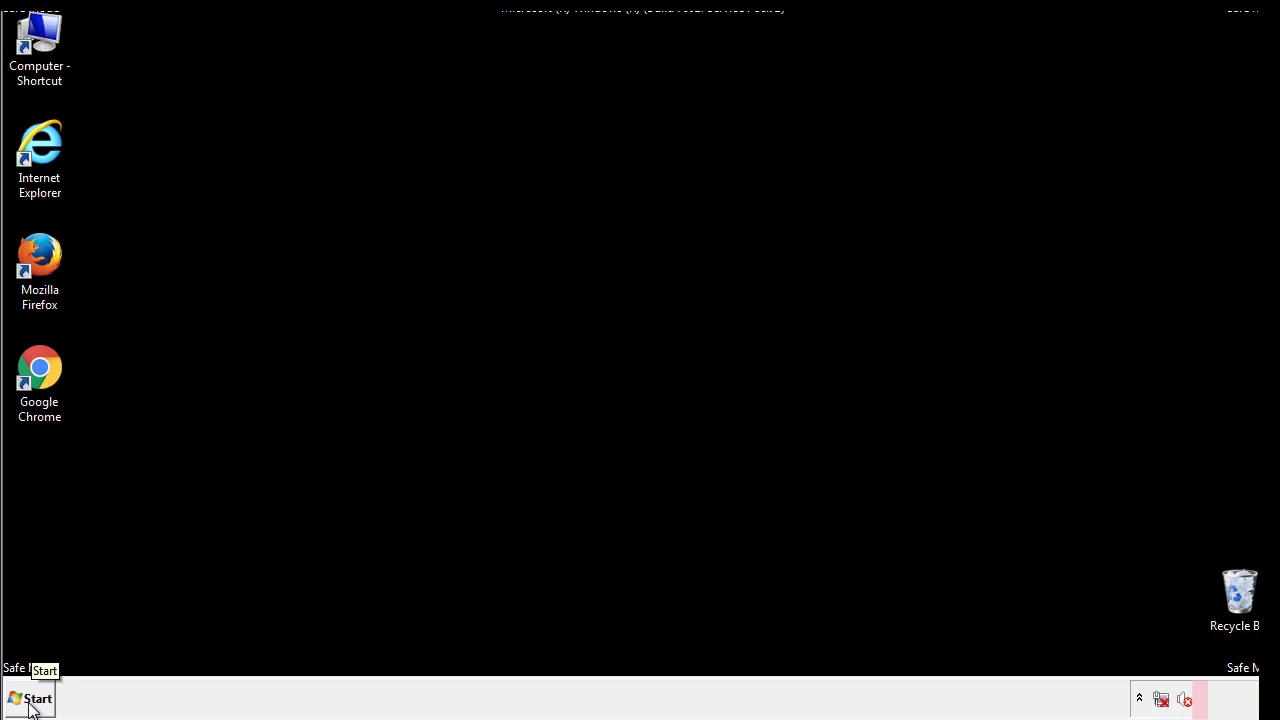
{"action": "left_click", "coordinate": [30, 700]}
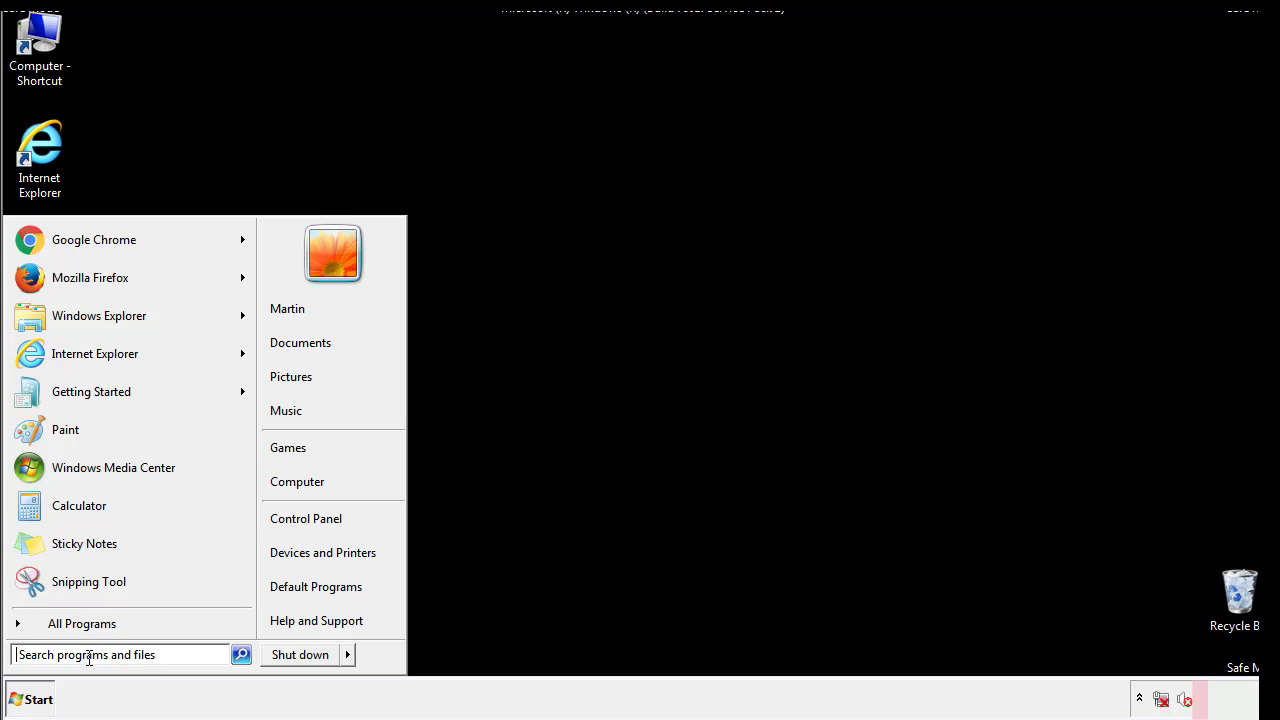
{"action": "type", "text": "reged"}
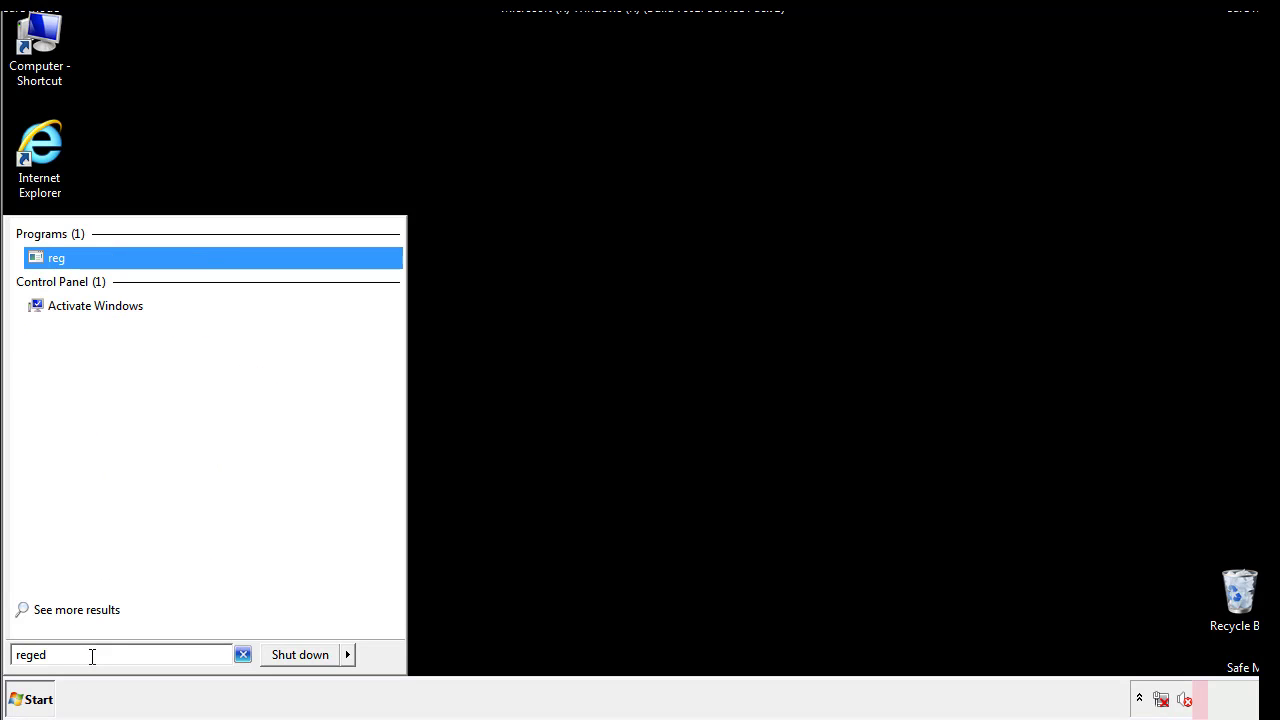
{"action": "type", "text": "it"}
Step: Launch Registry Editor and expand HKEY_LOCAL_MACHINE\SOFTWARE\Microsoft\Windows\CurrentVersion
{"action": "key", "text": "Return"}
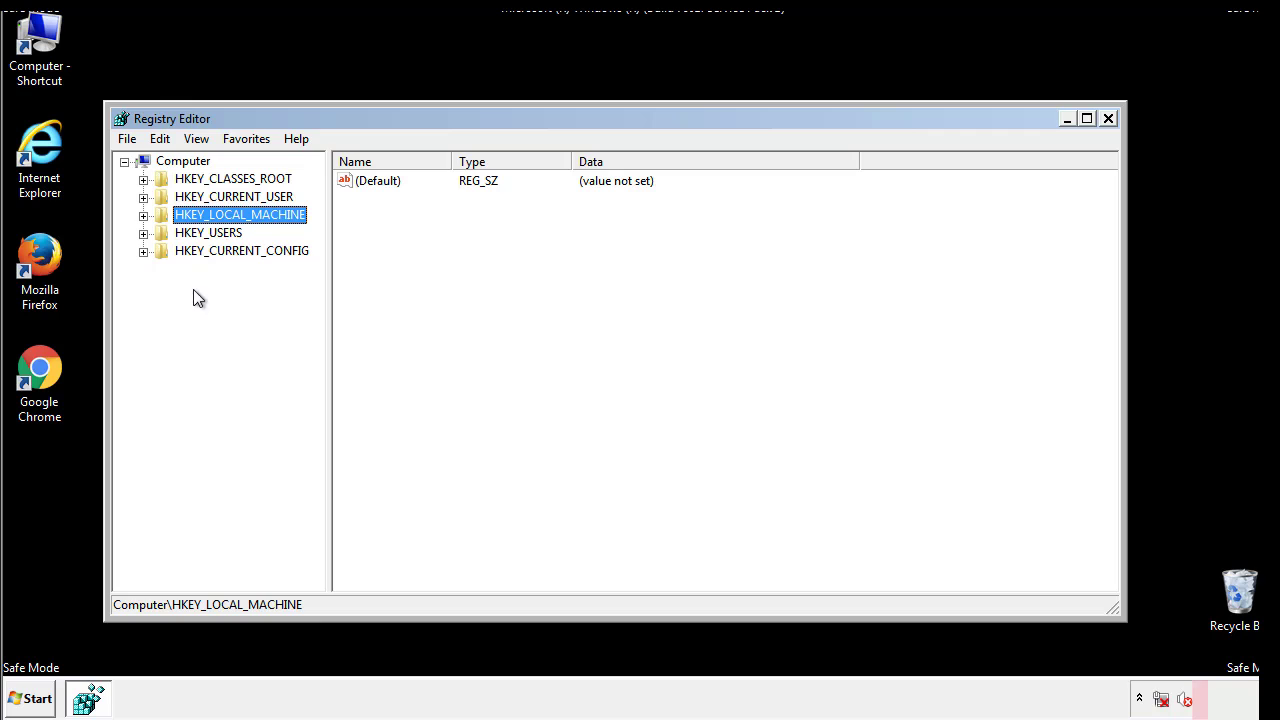
{"action": "left_click", "coordinate": [144, 218]}
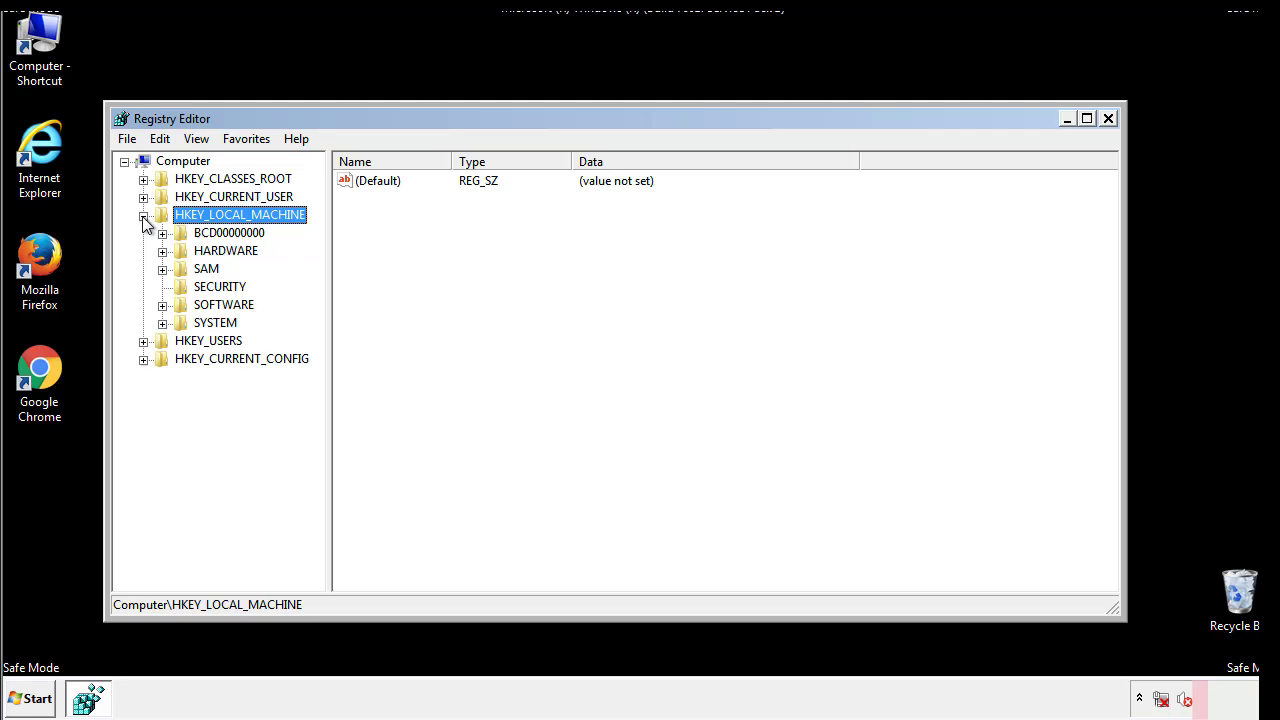
{"action": "left_click", "coordinate": [162, 305]}
{"action": "left_click_drag", "start_coordinate": [315, 295], "coordinate": [317, 331]}
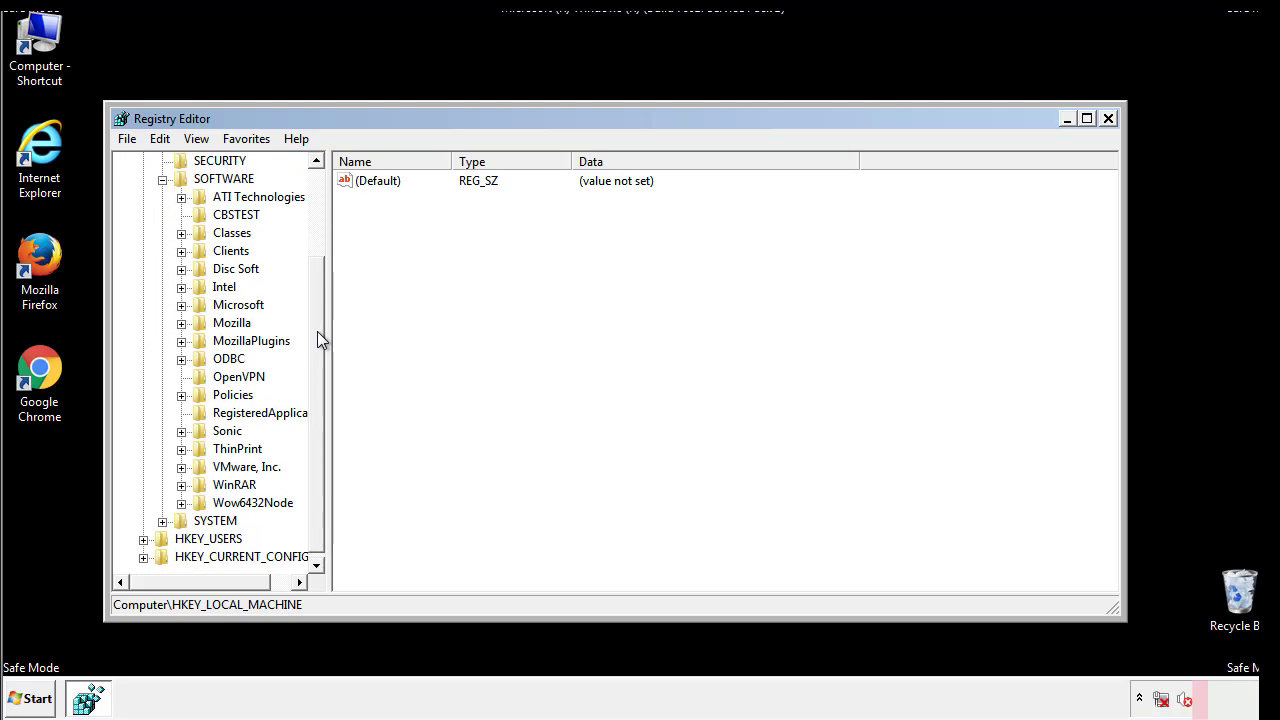
{"action": "left_click", "coordinate": [181, 305]}
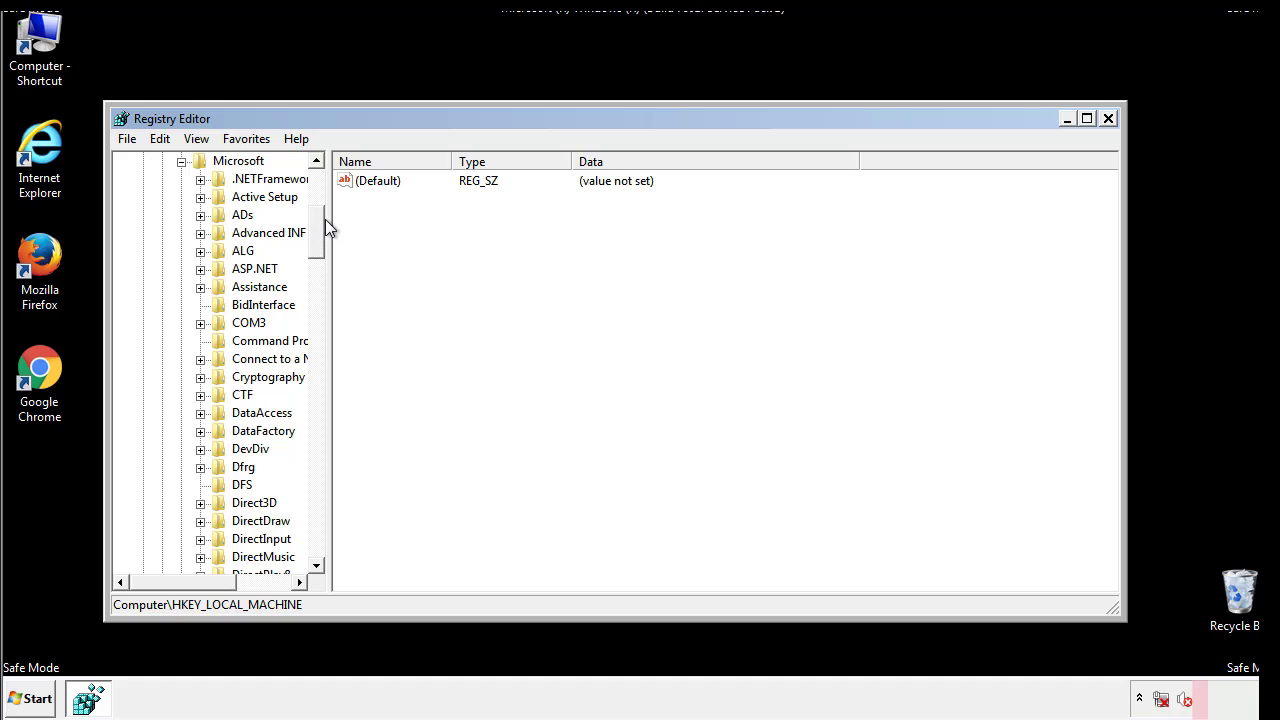
{"action": "left_click_drag", "start_coordinate": [315, 245], "coordinate": [320, 516]}
{"action": "left_click", "coordinate": [200, 305]}
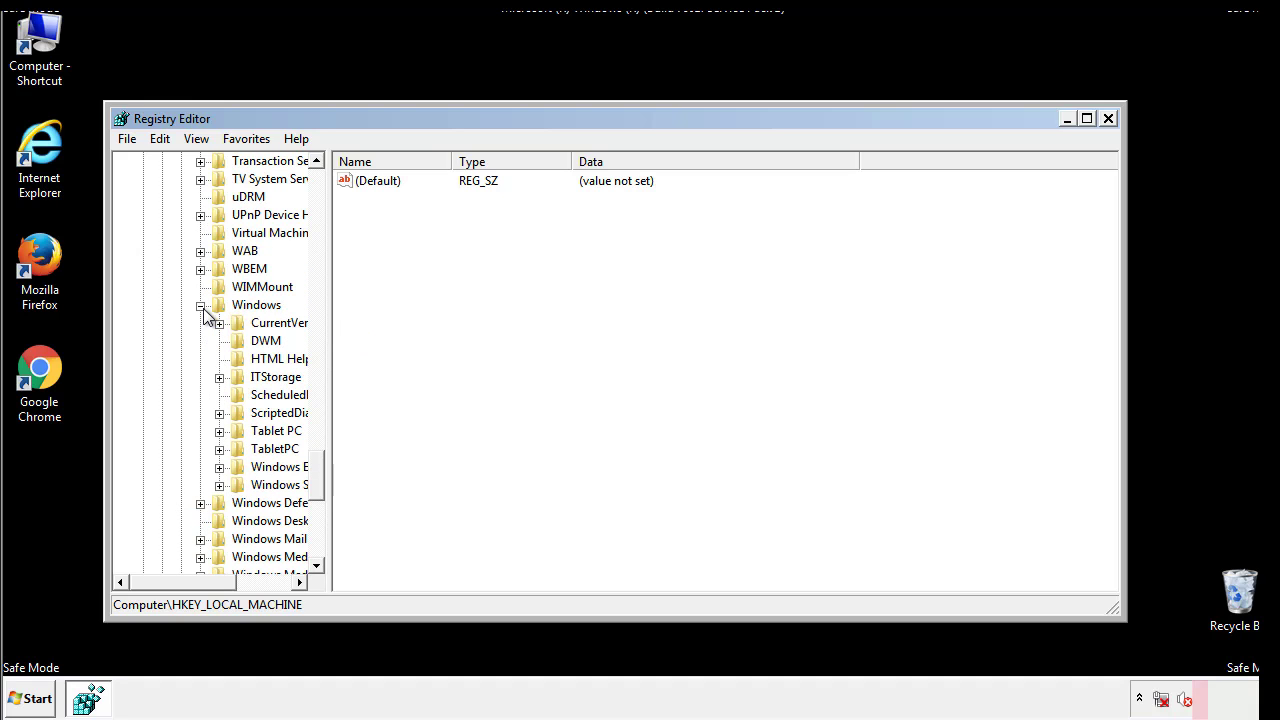
{"action": "left_click_drag", "start_coordinate": [177, 582], "coordinate": [204, 587]}
{"action": "left_click", "coordinate": [164, 323]}
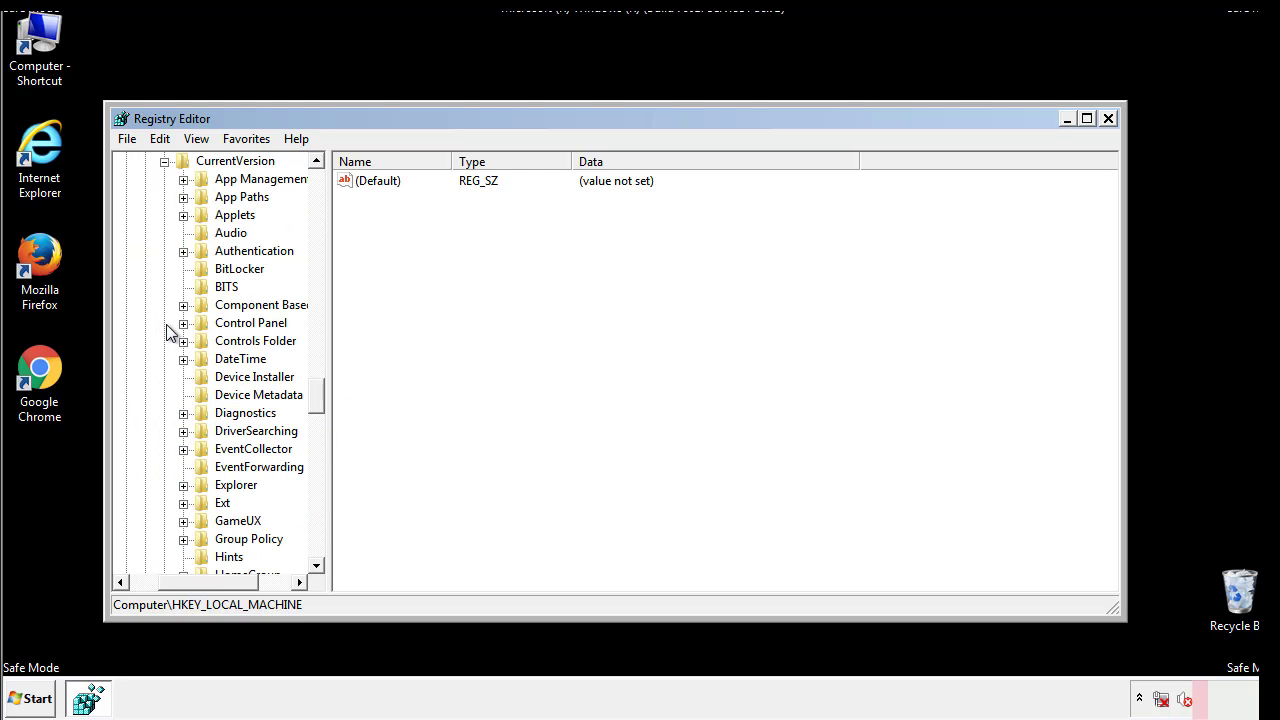
{"action": "left_click_drag", "start_coordinate": [322, 400], "coordinate": [316, 464]}
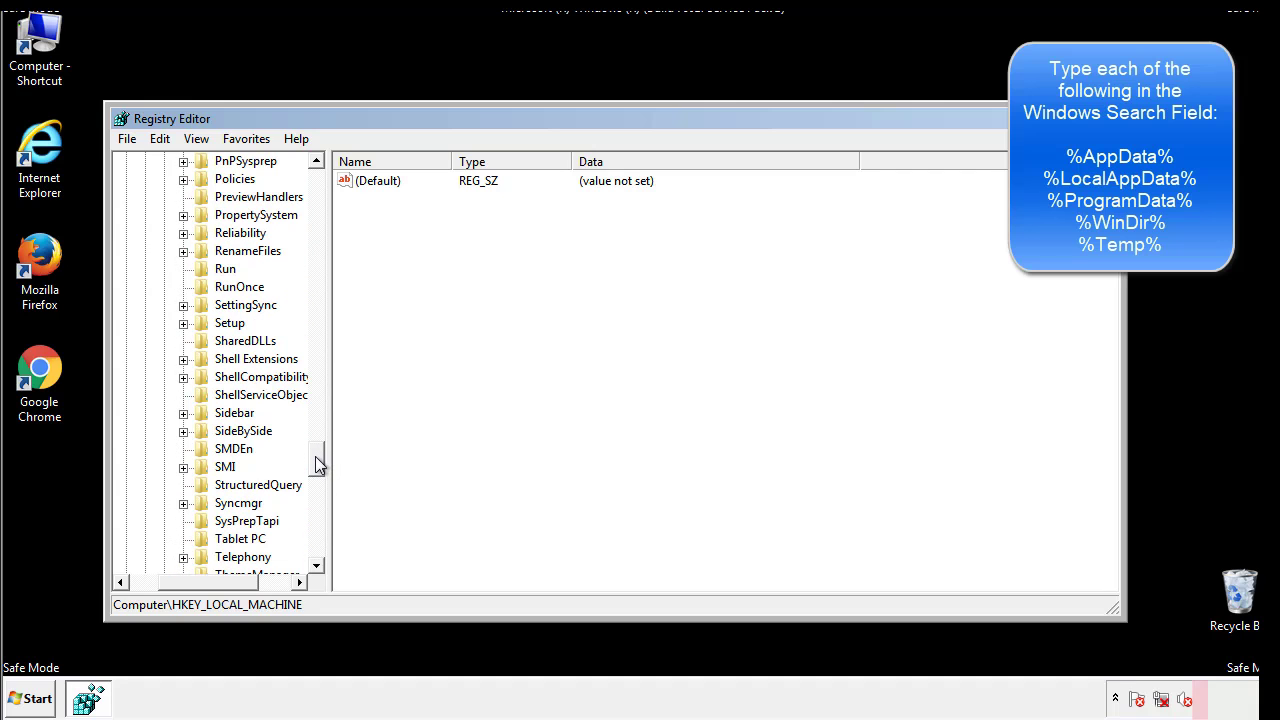
Step: Delete the tappi.loc value from the Run key
{"action": "left_click", "coordinate": [210, 270]}
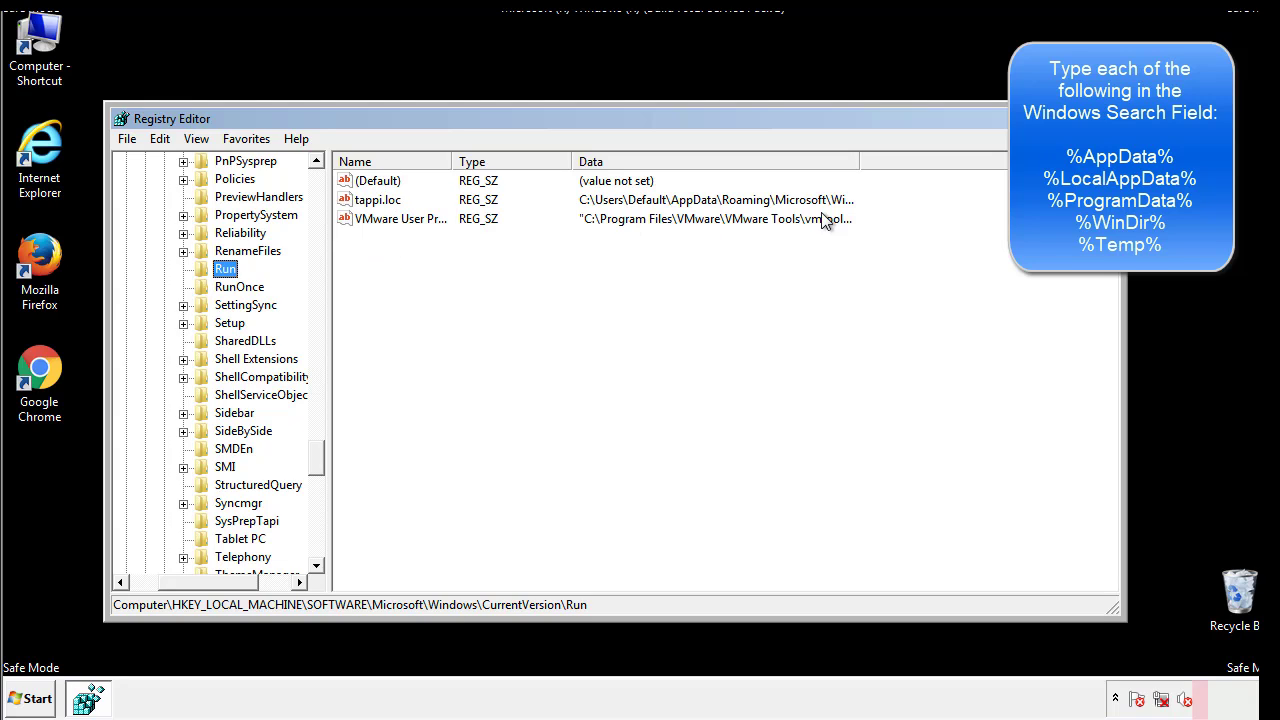
{"action": "left_click", "coordinate": [378, 204]}
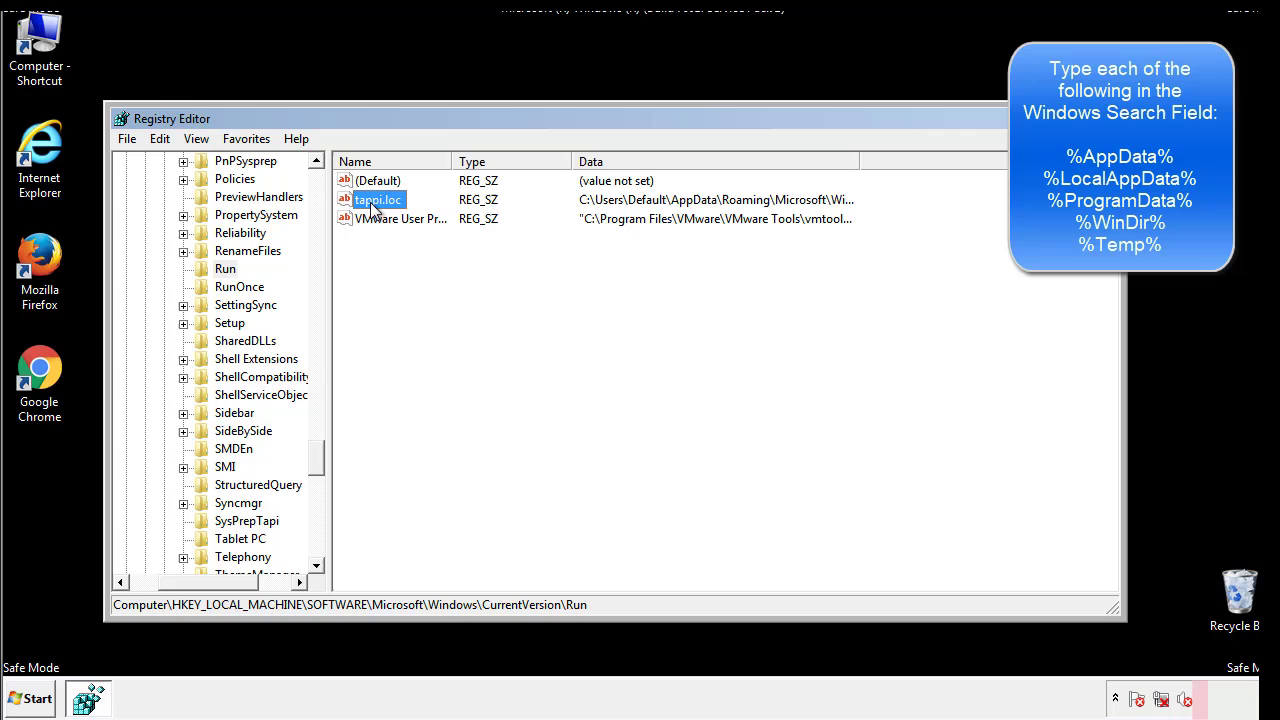
{"action": "right_click", "coordinate": [370, 202]}
{"action": "left_click", "coordinate": [400, 260]}
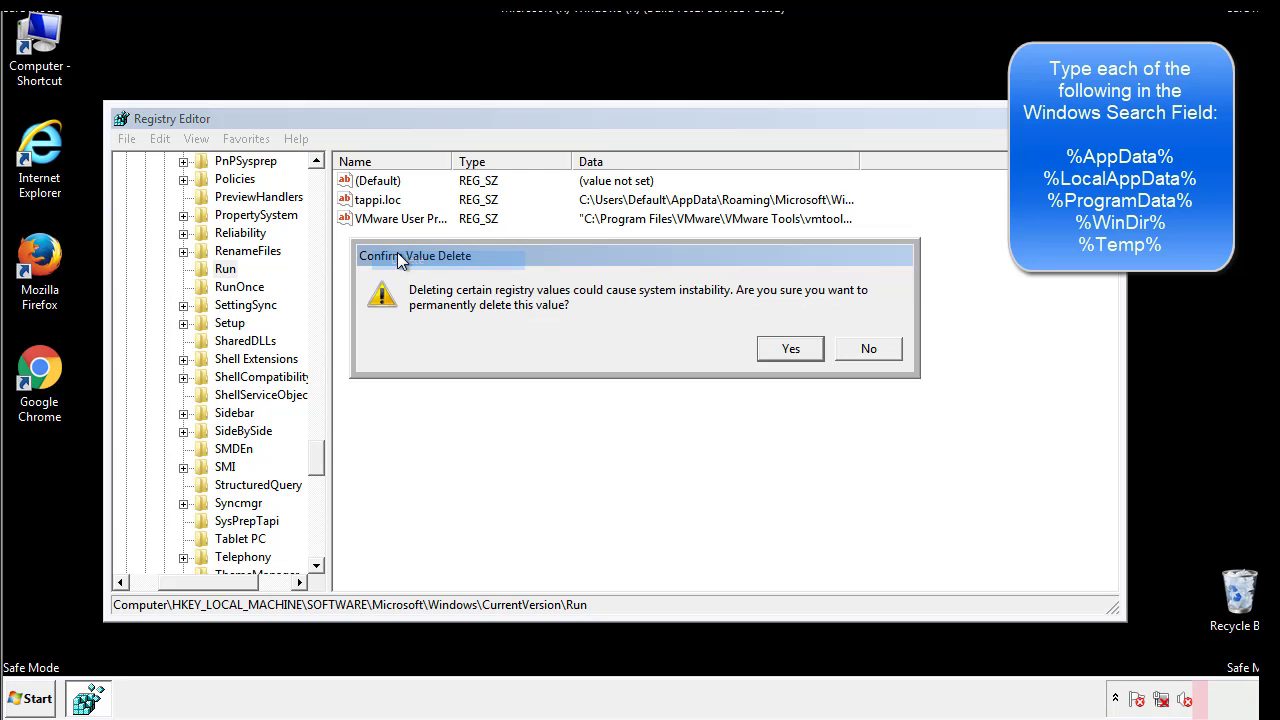
Step: Confirm deleting tappi.loc and collapse the HKEY_LOCAL_MACHINE branch
{"action": "left_click", "coordinate": [778, 352]}
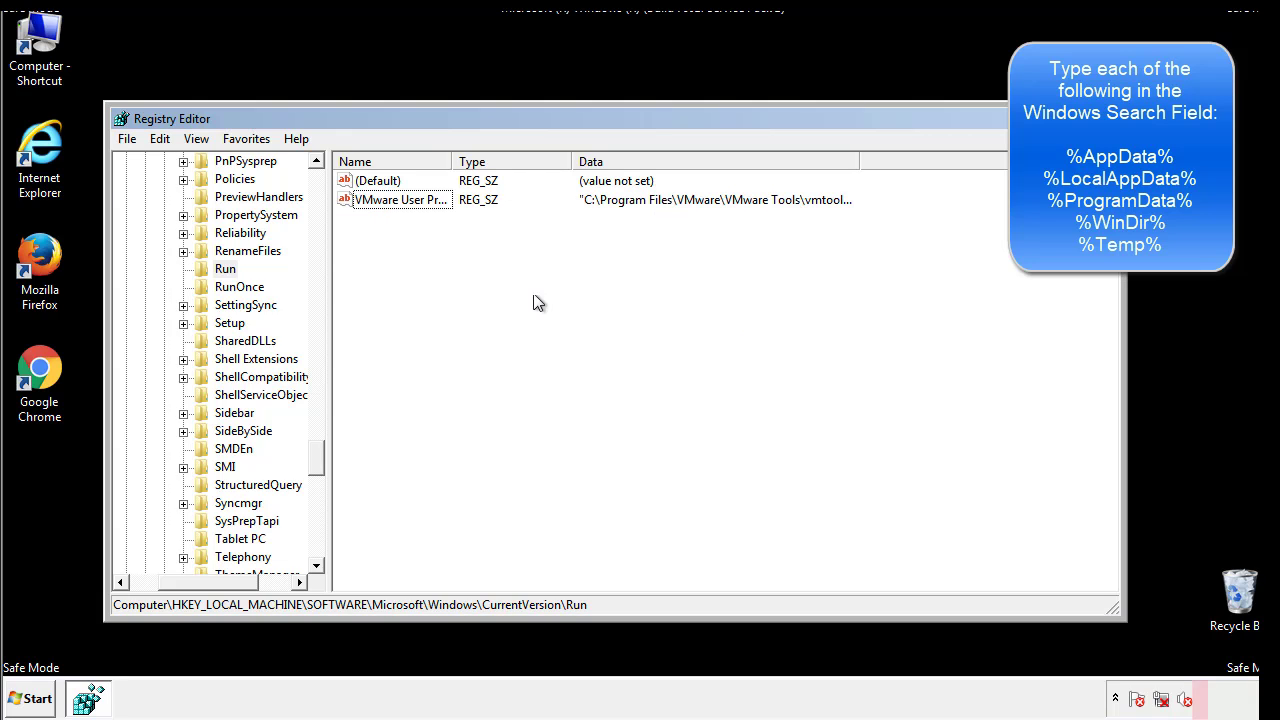
{"action": "left_click_drag", "start_coordinate": [316, 461], "coordinate": [317, 549]}
{"action": "left_click_drag", "start_coordinate": [245, 582], "coordinate": [155, 595]}
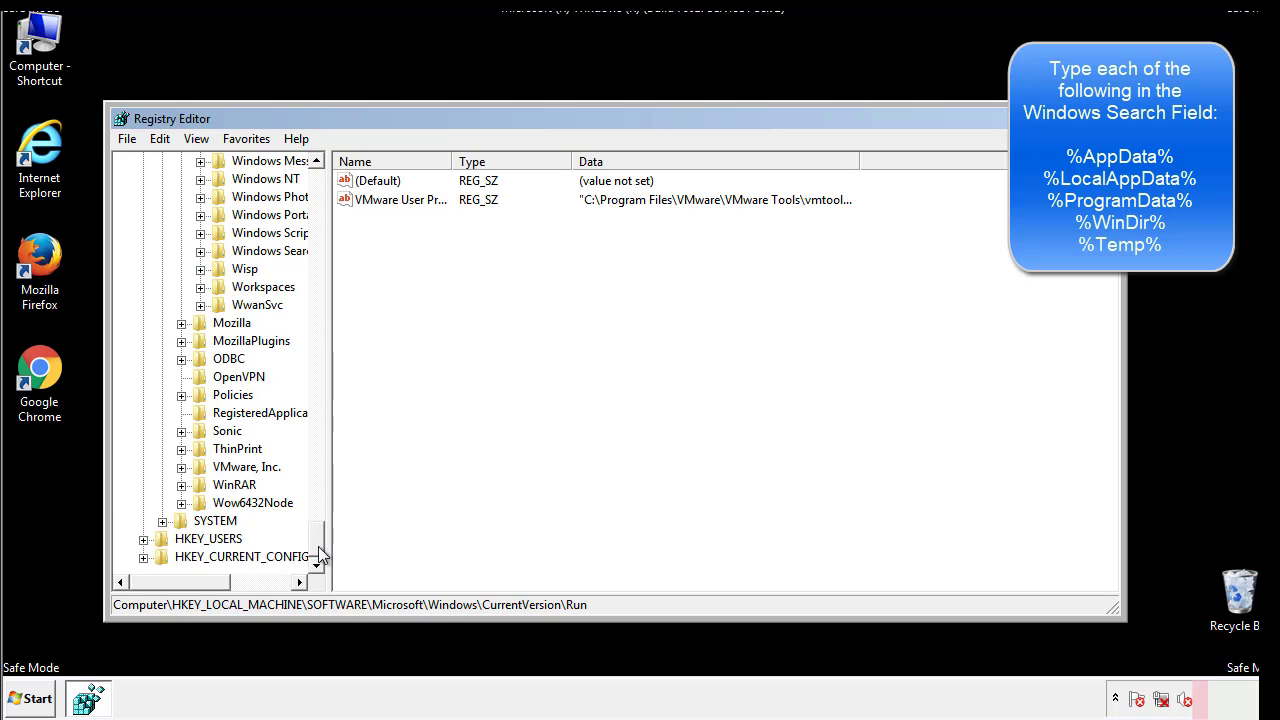
{"action": "left_click_drag", "start_coordinate": [321, 550], "coordinate": [326, 190]}
{"action": "left_click", "coordinate": [143, 215]}
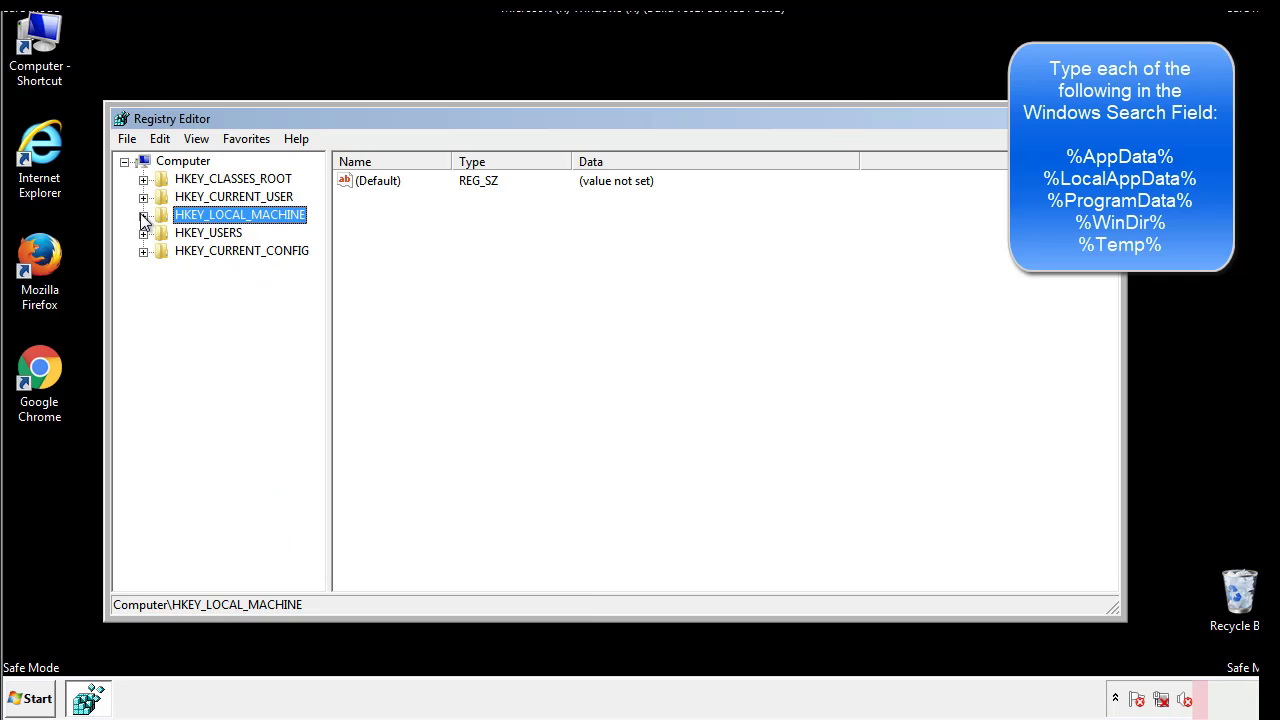
Step: Expand HKEY_CURRENT_USER down to Software\Microsoft\Windows\CurrentVersion
{"action": "left_click", "coordinate": [143, 197]}
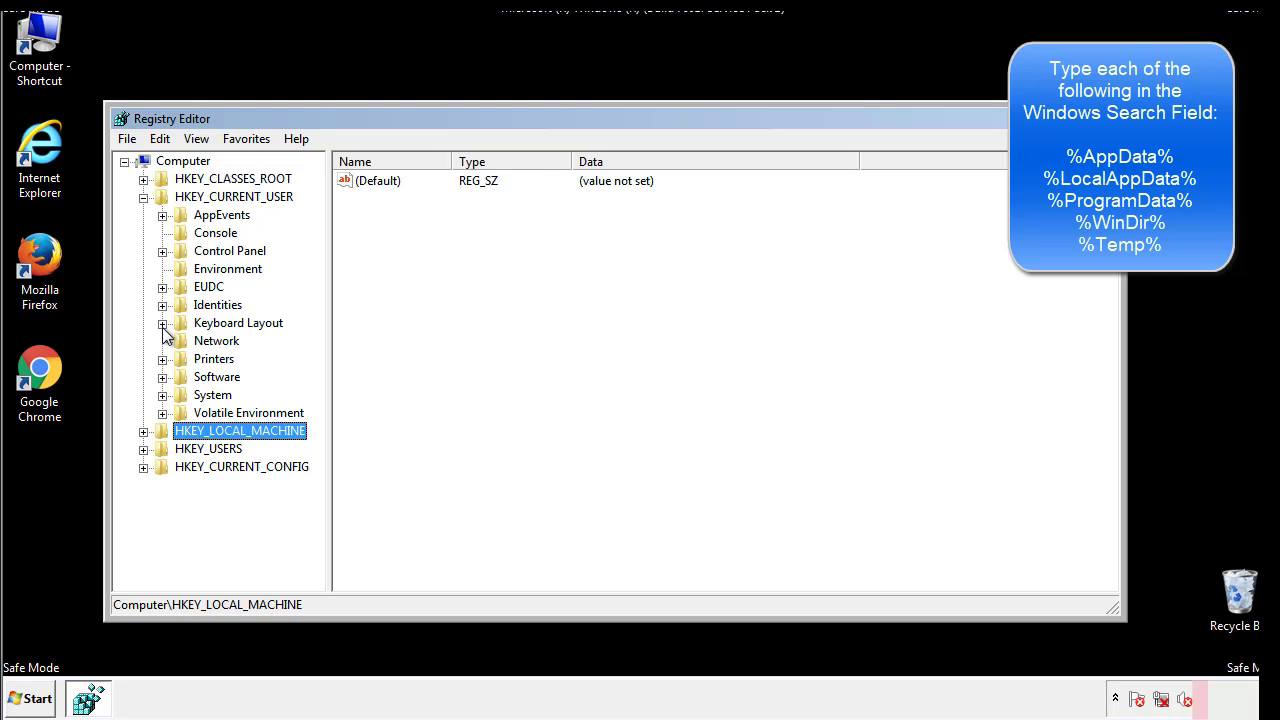
{"action": "left_click", "coordinate": [163, 378]}
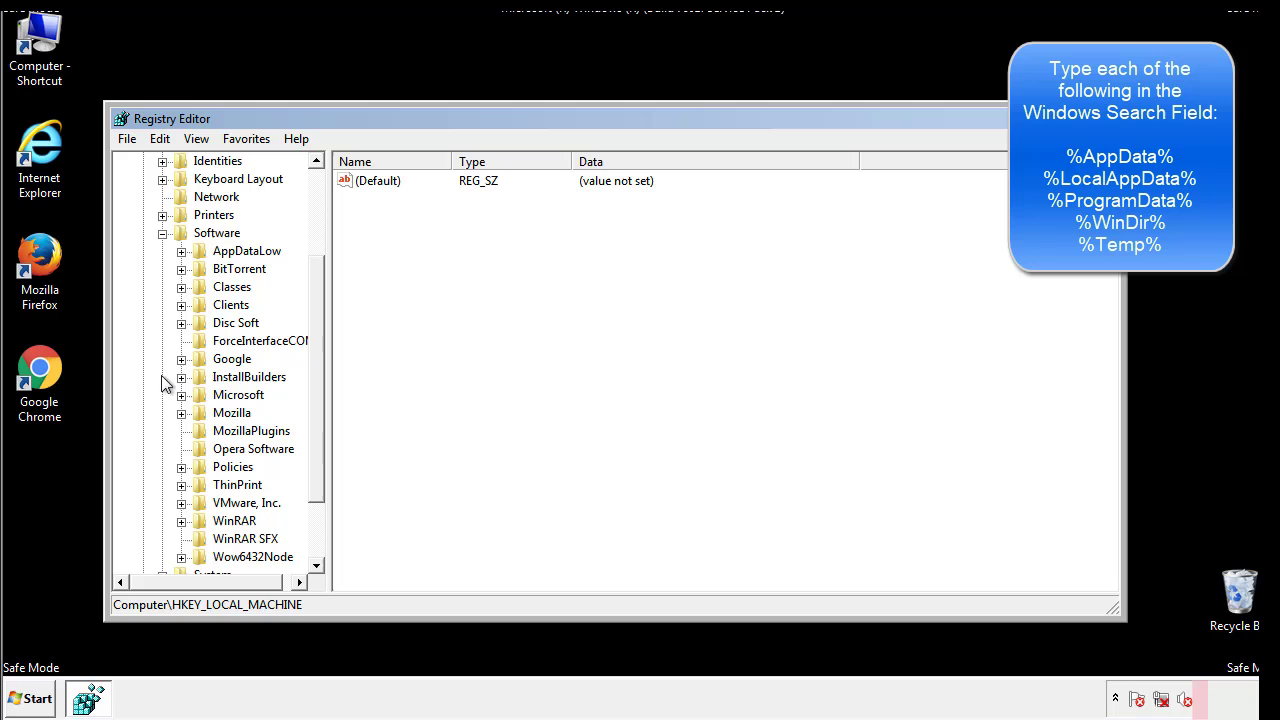
{"action": "left_click_drag", "start_coordinate": [314, 363], "coordinate": [314, 381]}
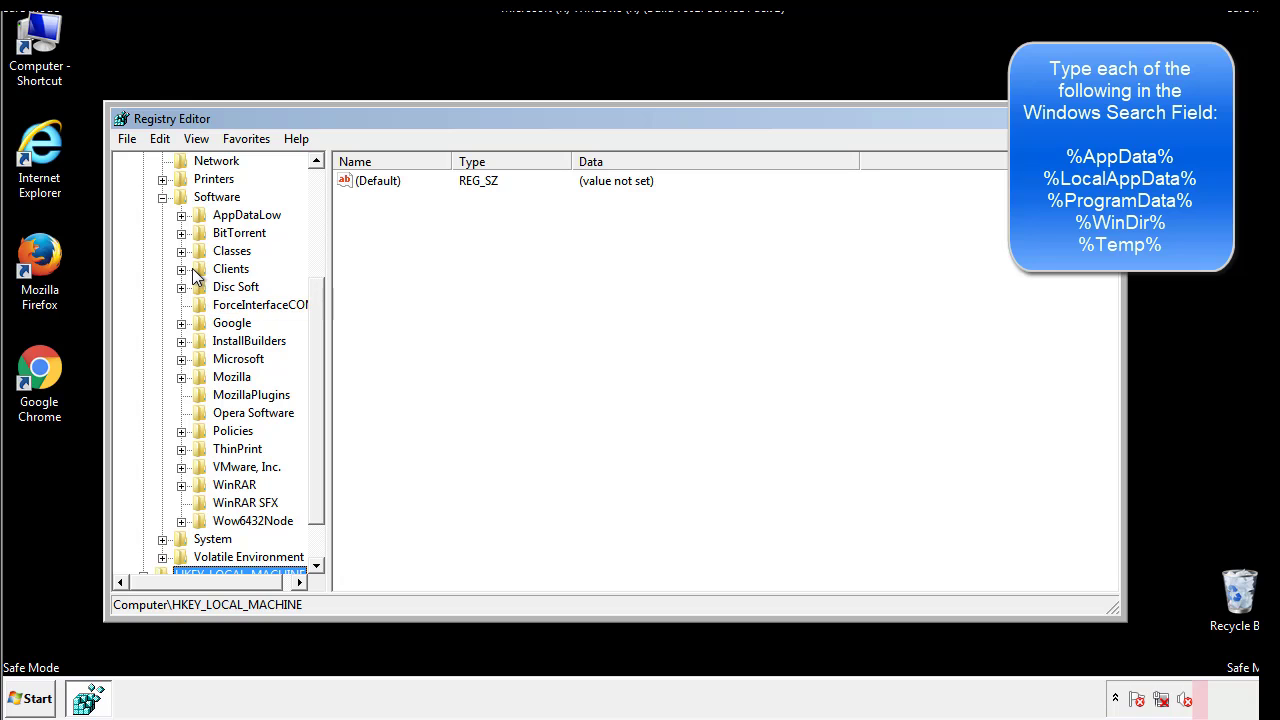
{"action": "left_click", "coordinate": [181, 358]}
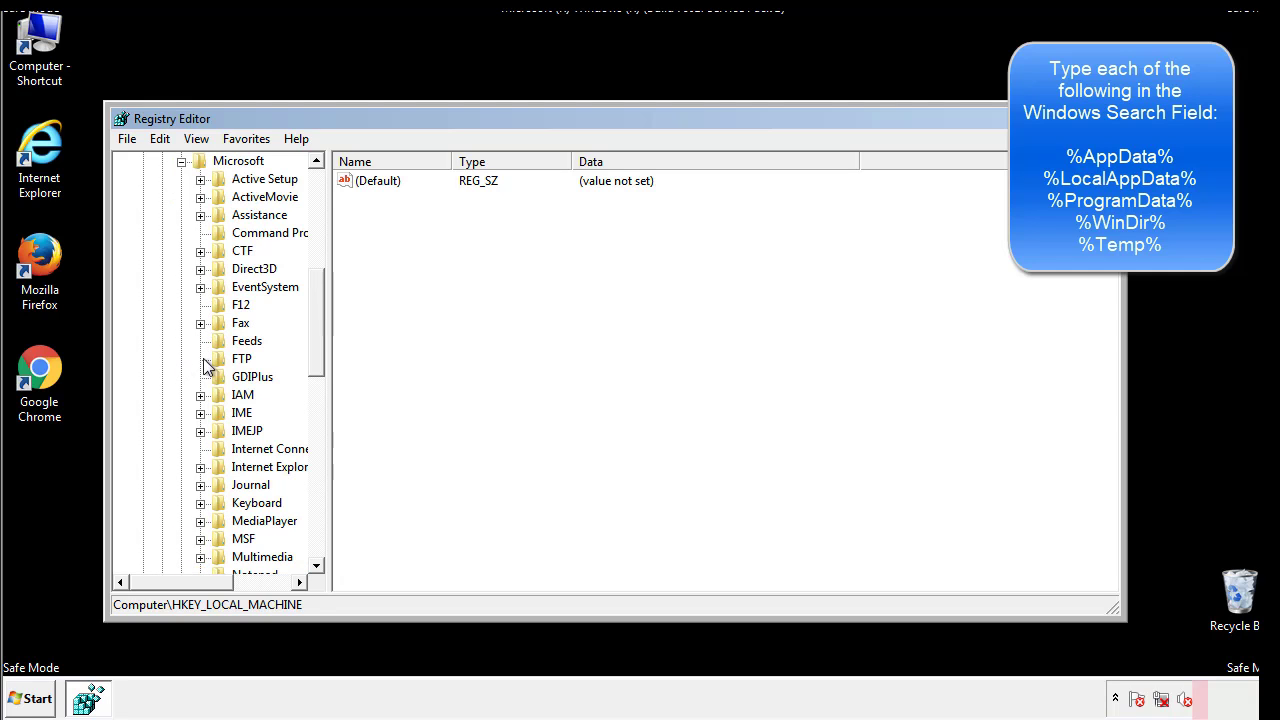
{"action": "left_click_drag", "start_coordinate": [314, 292], "coordinate": [315, 416]}
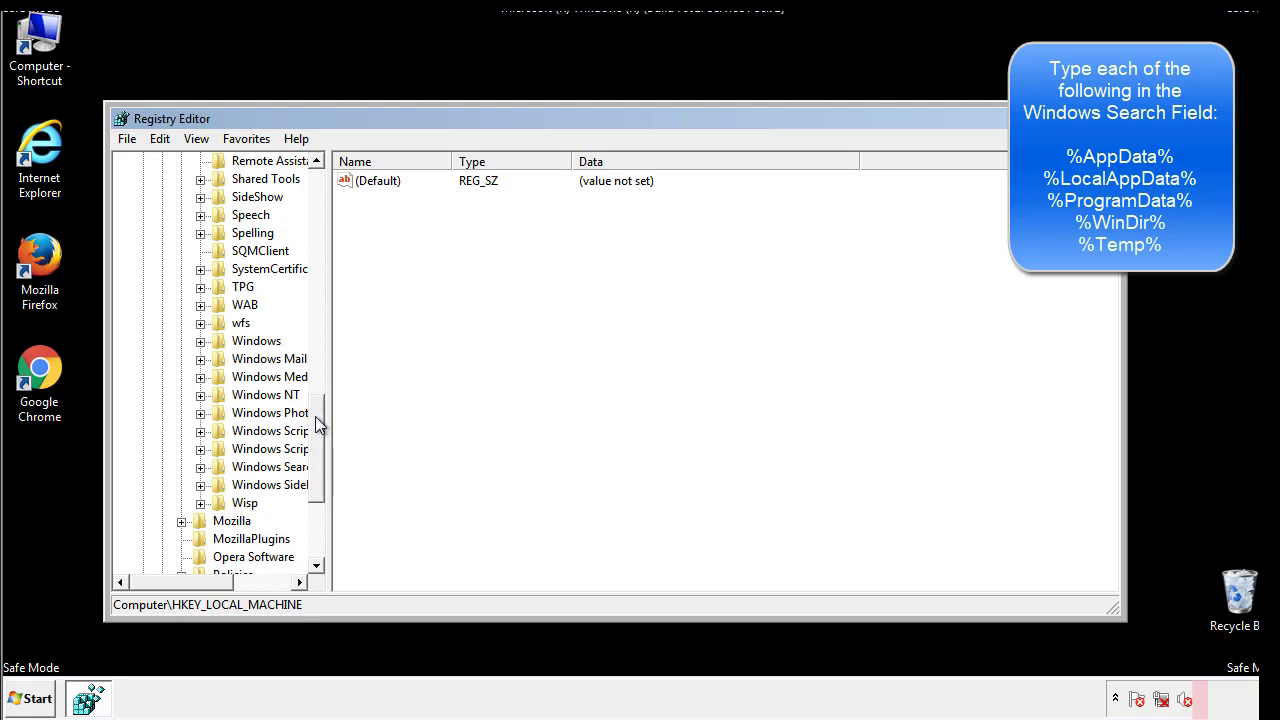
{"action": "left_click", "coordinate": [201, 341]}
{"action": "left_click", "coordinate": [219, 359]}
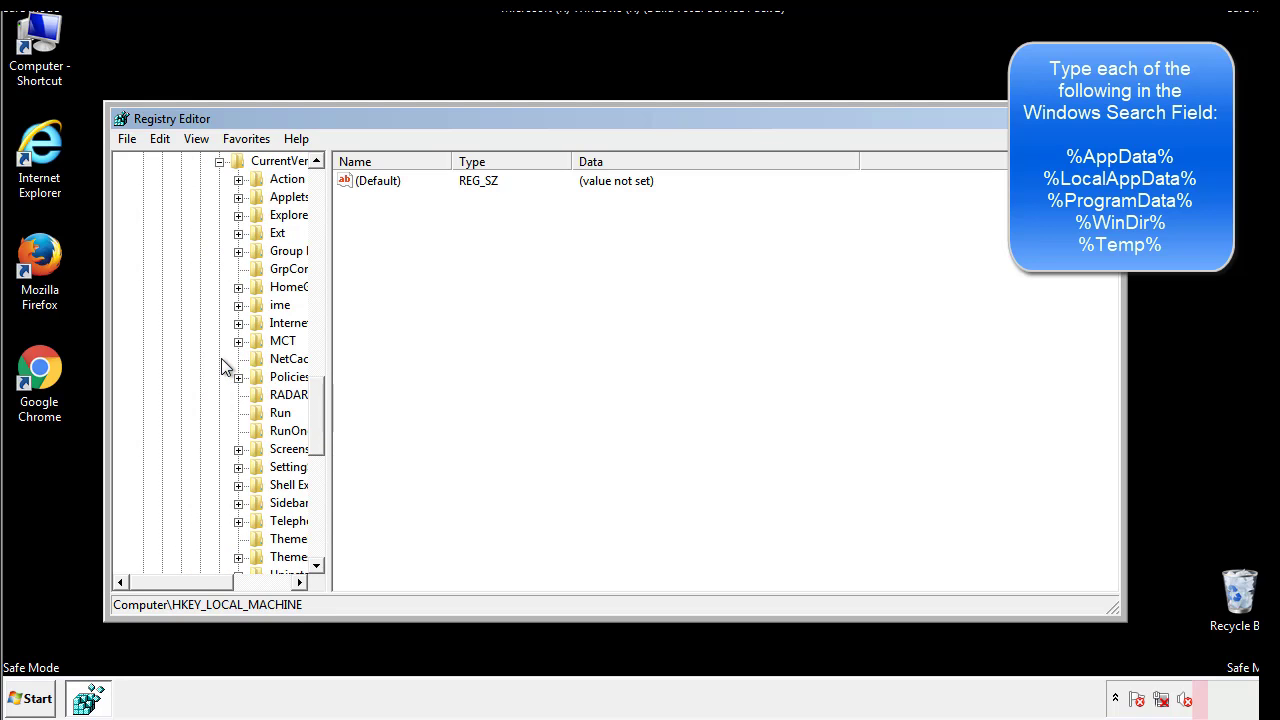
Step: Review the Run key, which holds only a DAEMON Tools Lite entry
{"action": "left_click_drag", "start_coordinate": [195, 587], "coordinate": [225, 582]}
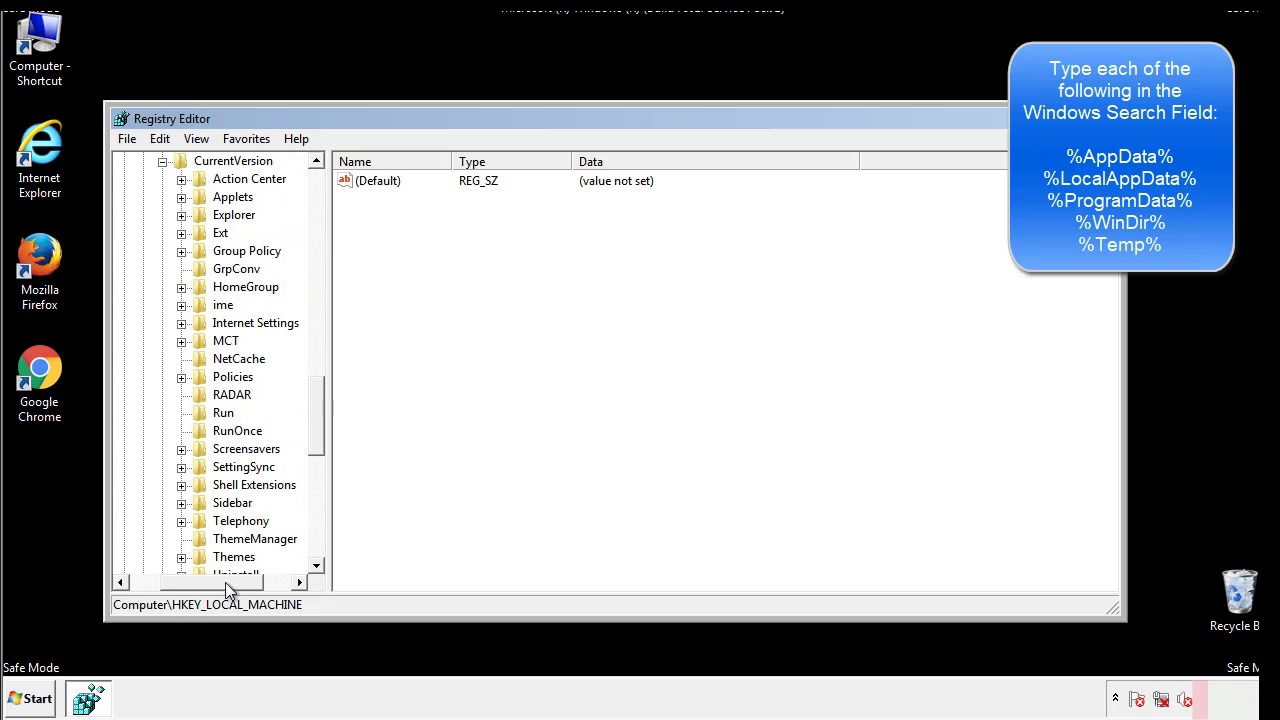
{"action": "left_click", "coordinate": [221, 412]}
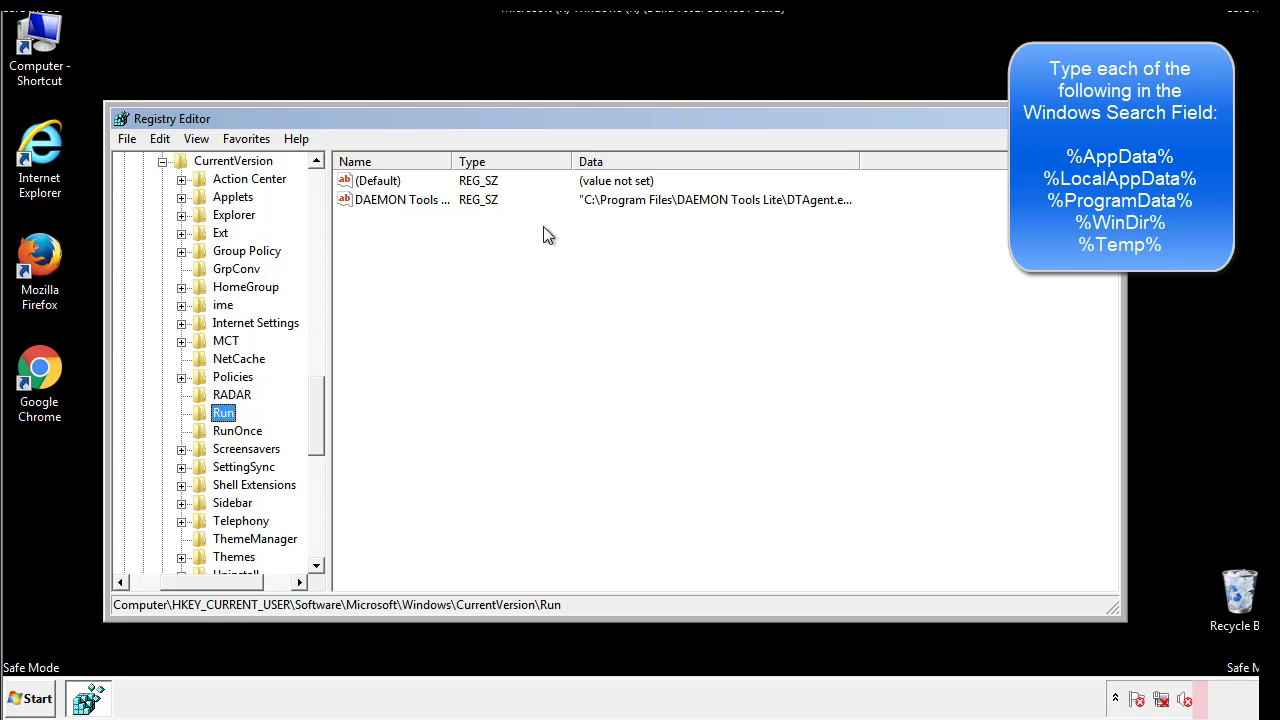
{"action": "left_click", "coordinate": [586, 238]}
{"action": "left_click_drag", "start_coordinate": [212, 579], "coordinate": [183, 581]}
{"action": "left_click_drag", "start_coordinate": [324, 434], "coordinate": [316, 417]}
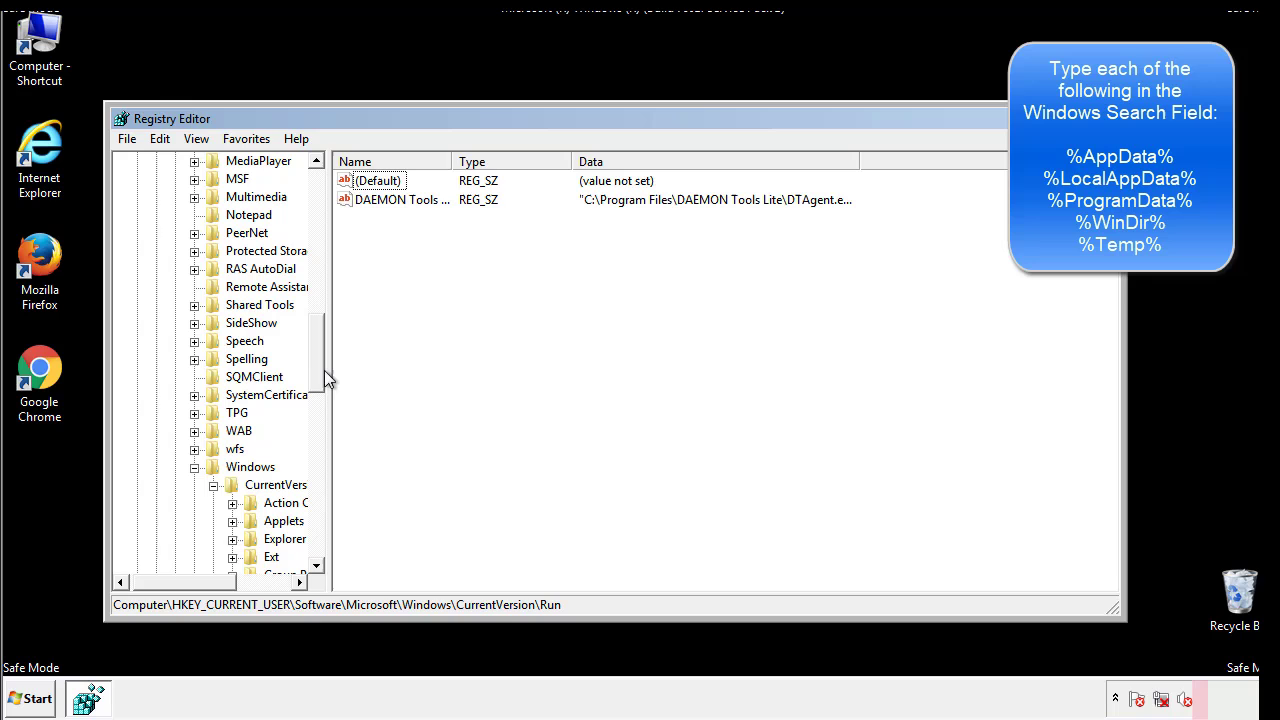
Step: Collapse the Windows key and search the registry for '%tem'
{"action": "left_click", "coordinate": [195, 468]}
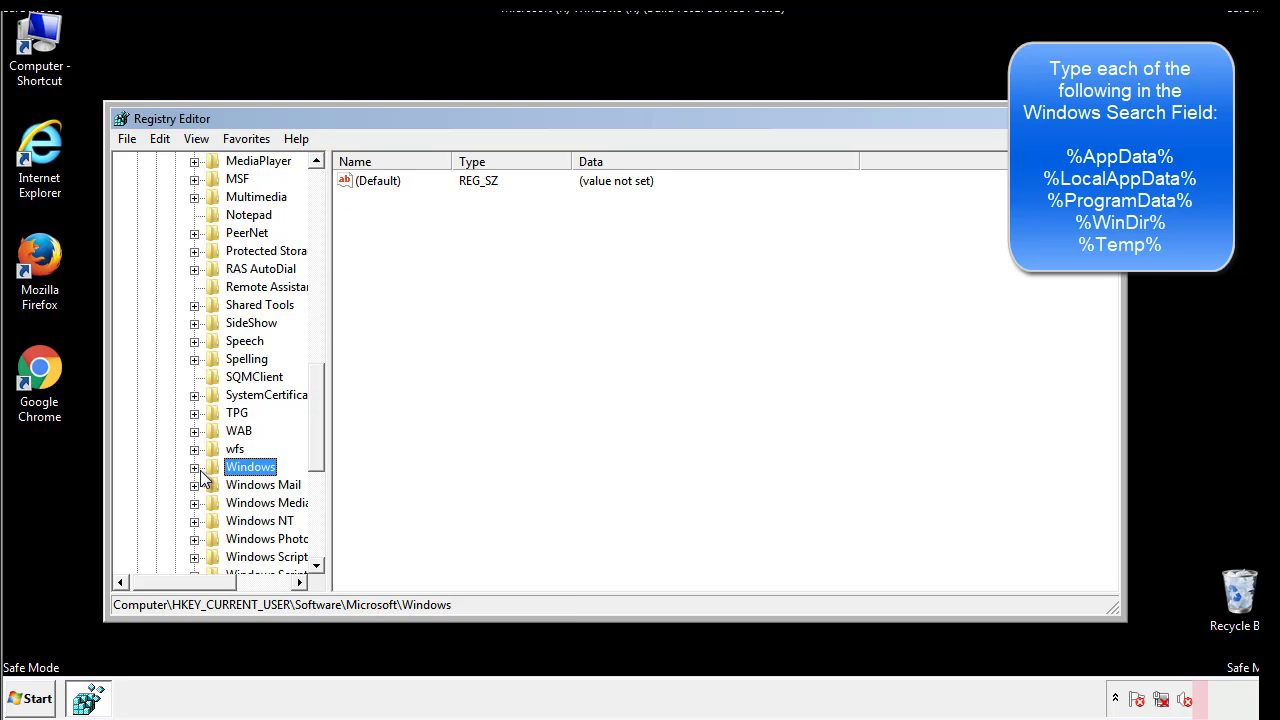
{"action": "left_click_drag", "start_coordinate": [321, 445], "coordinate": [322, 247]}
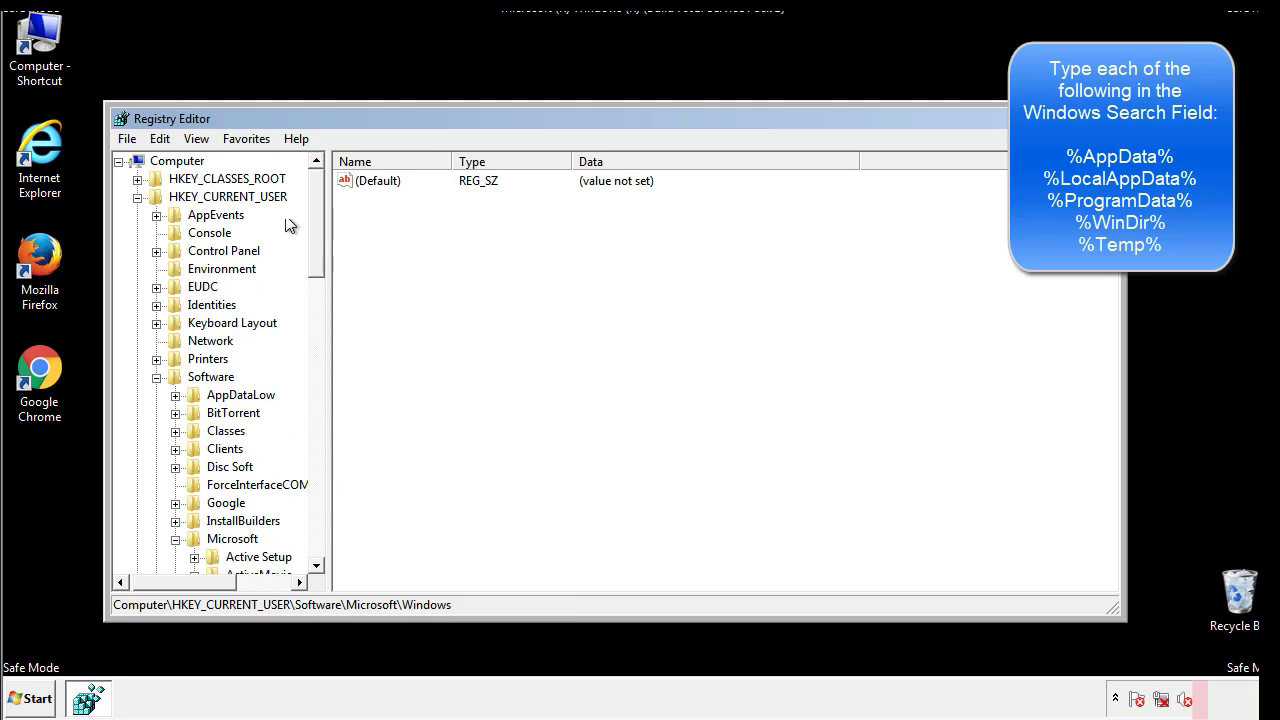
{"action": "left_click", "coordinate": [160, 139]}
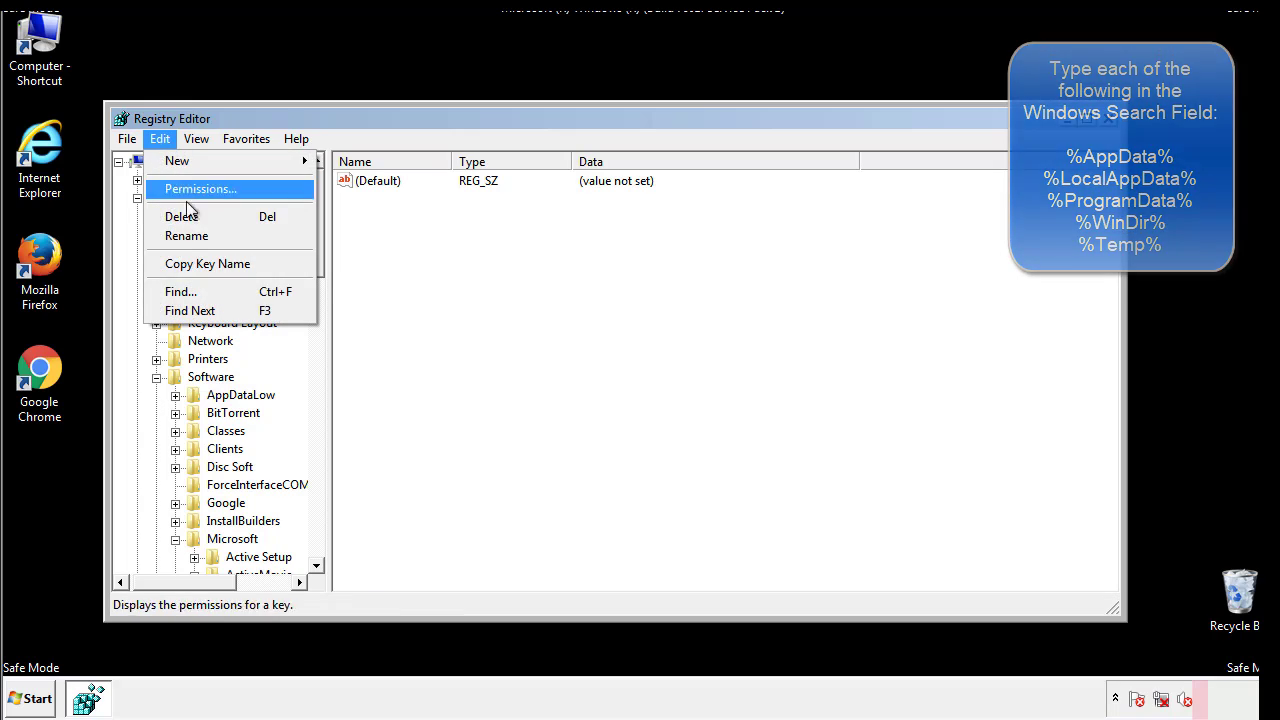
{"action": "left_click", "coordinate": [180, 291]}
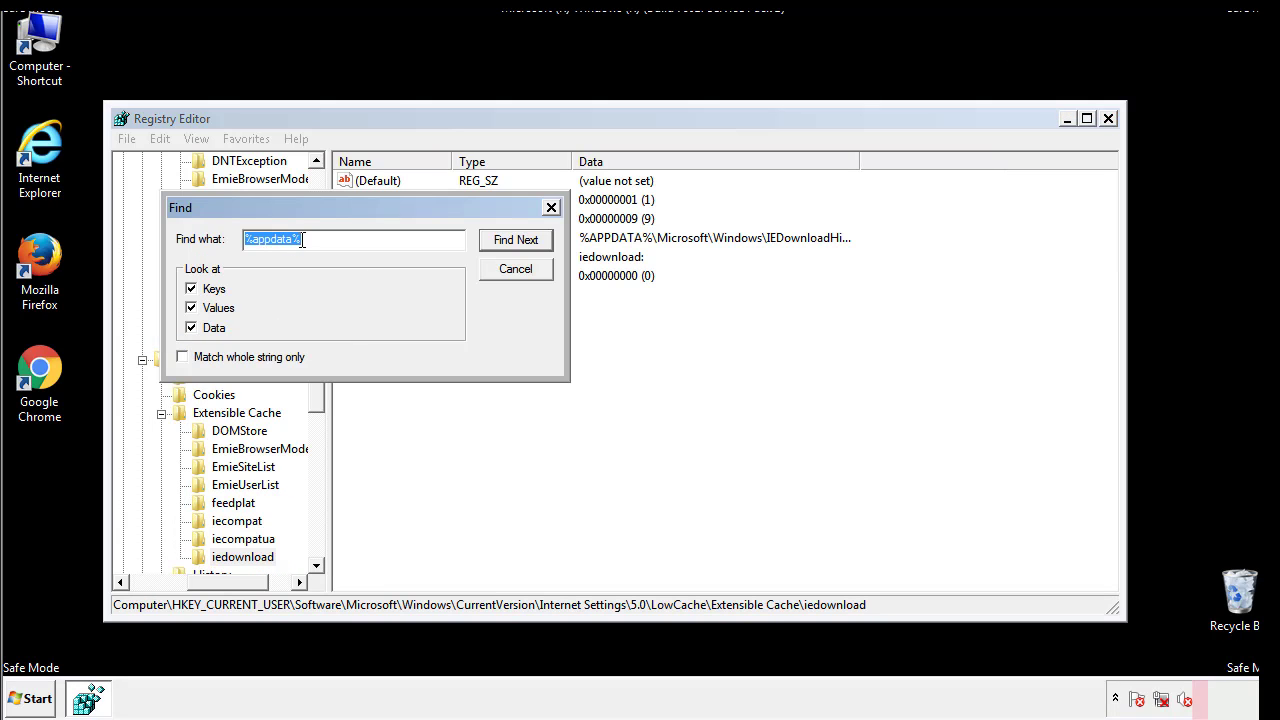
{"action": "type", "text": "%temp%"}
{"action": "key", "text": "Return"}
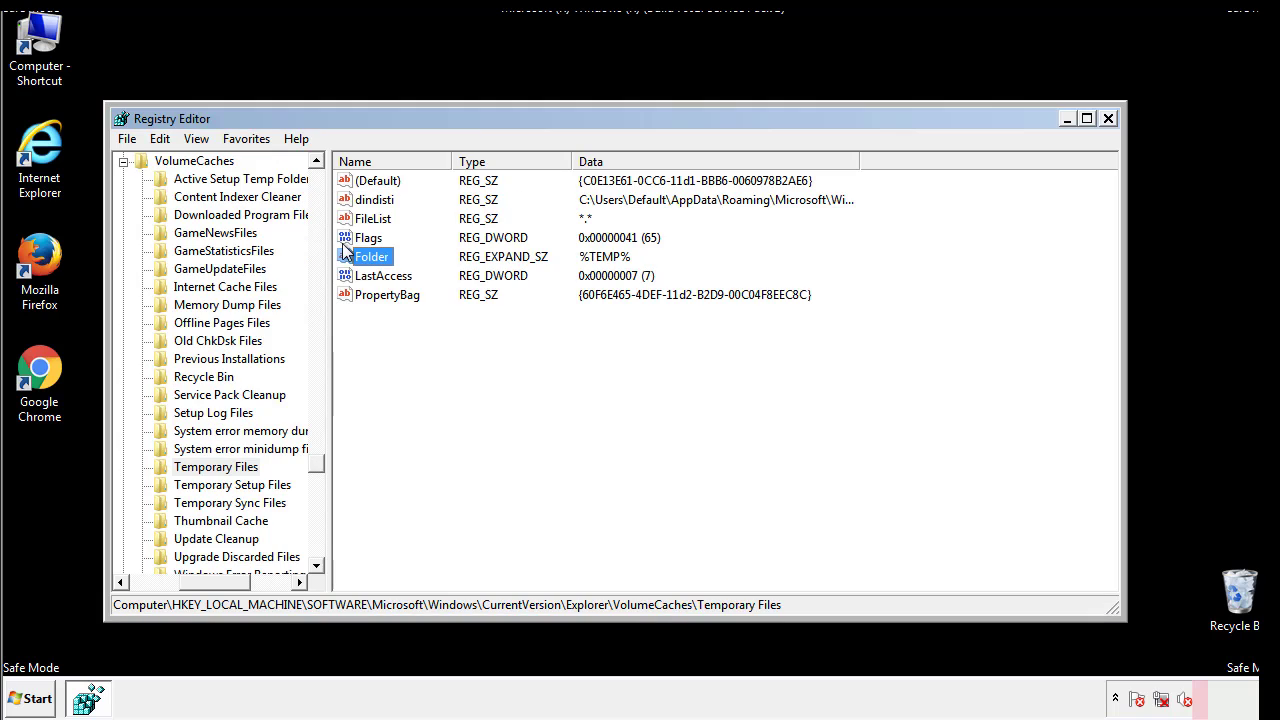
Step: Delete all values in the Temporary Files key, leaving only (Default)
{"action": "left_click", "coordinate": [523, 349]}
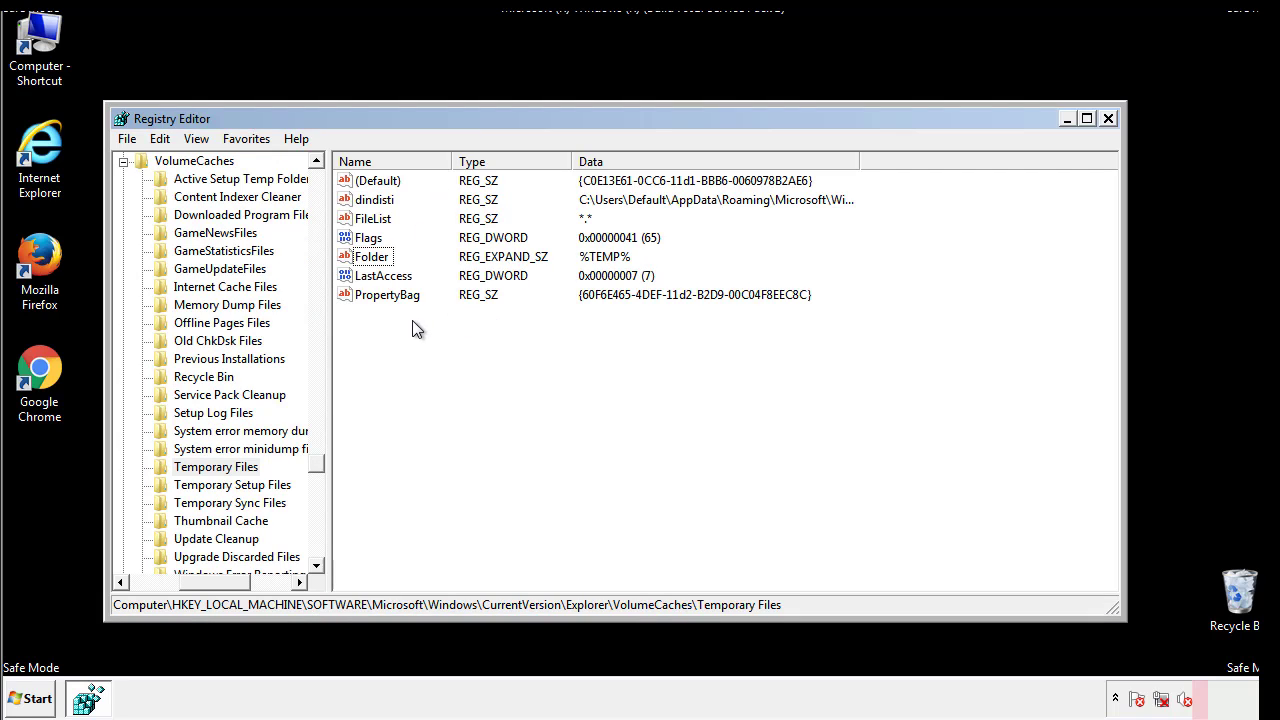
{"action": "left_click_drag", "start_coordinate": [411, 321], "coordinate": [365, 188]}
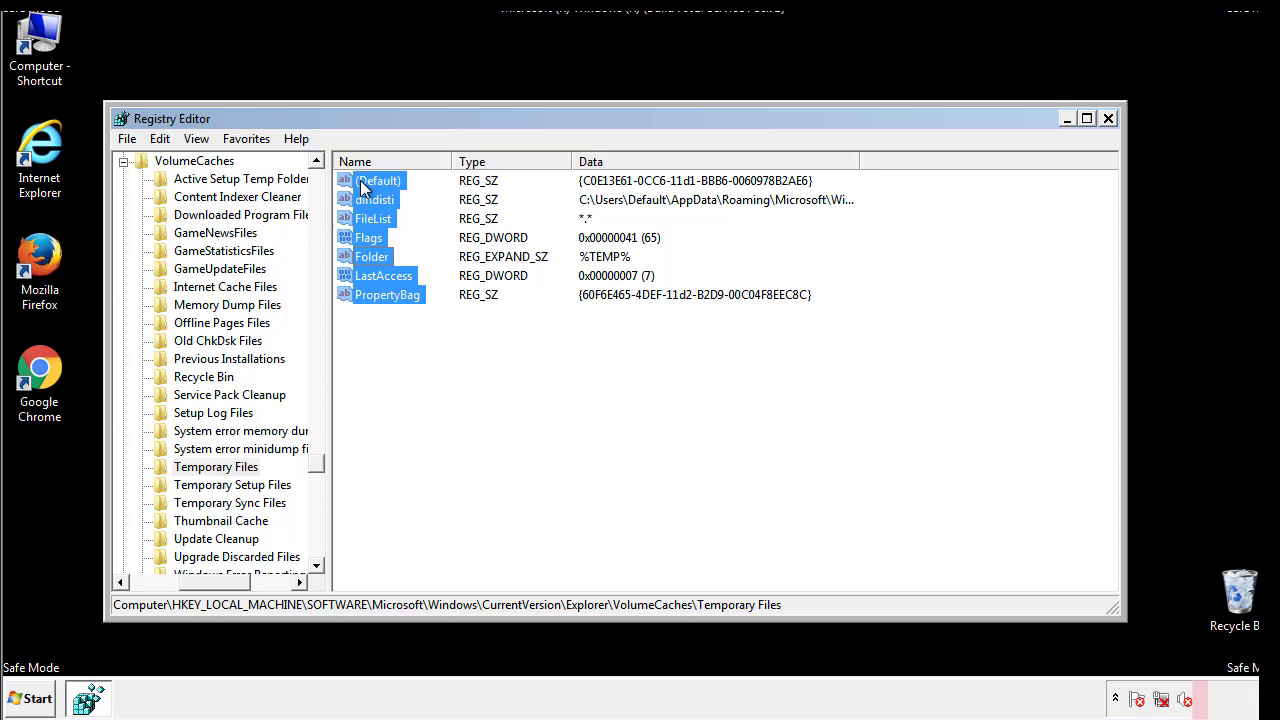
{"action": "right_click", "coordinate": [365, 188]}
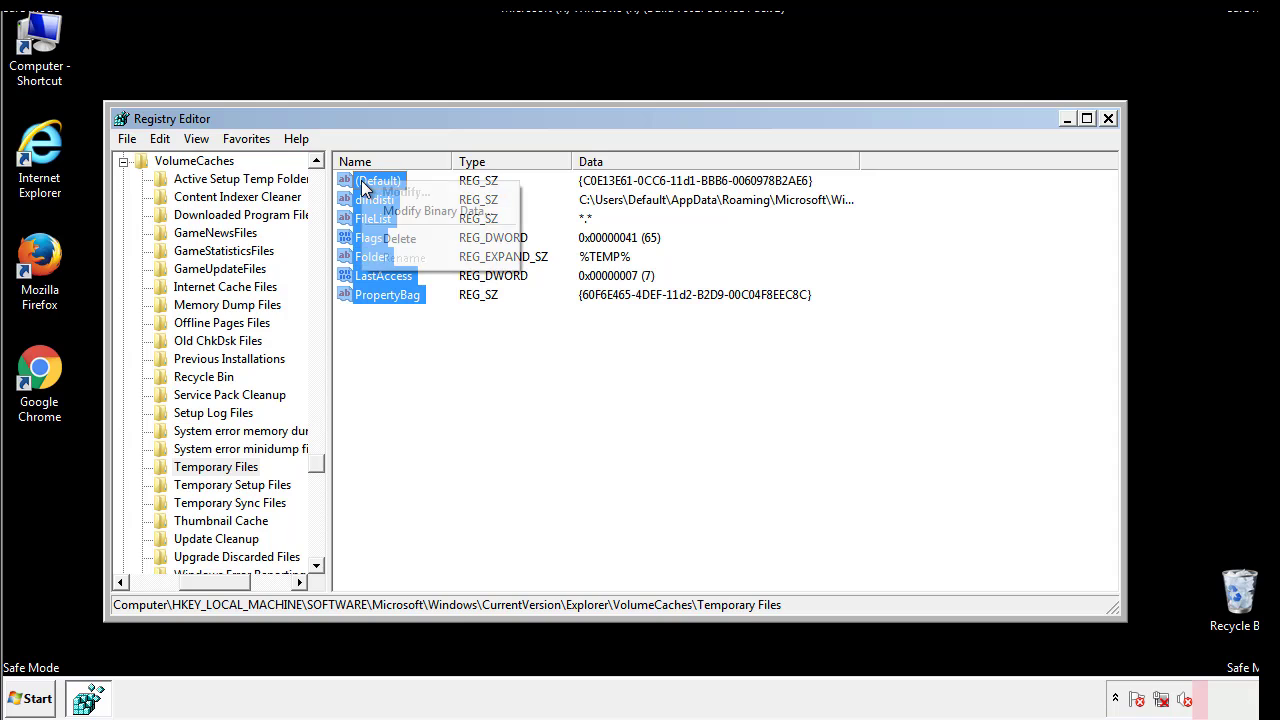
{"action": "left_click", "coordinate": [392, 239]}
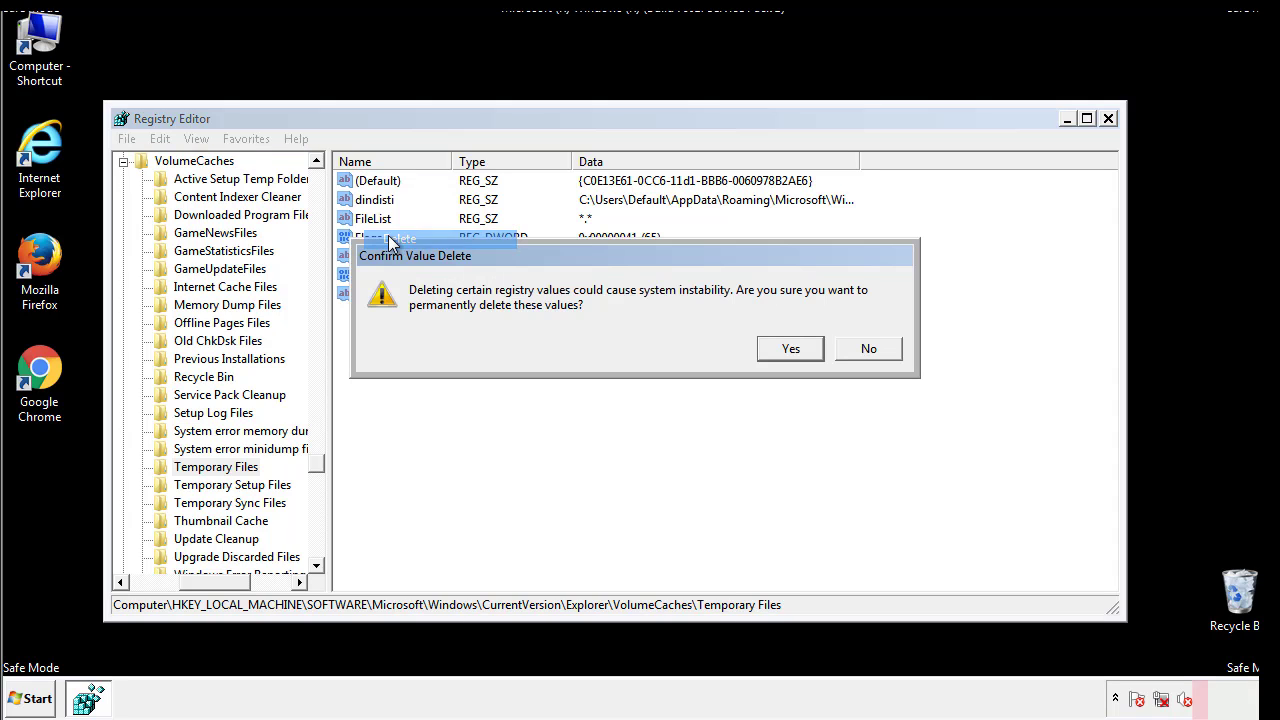
{"action": "left_click", "coordinate": [791, 348]}
{"action": "left_click", "coordinate": [444, 245]}
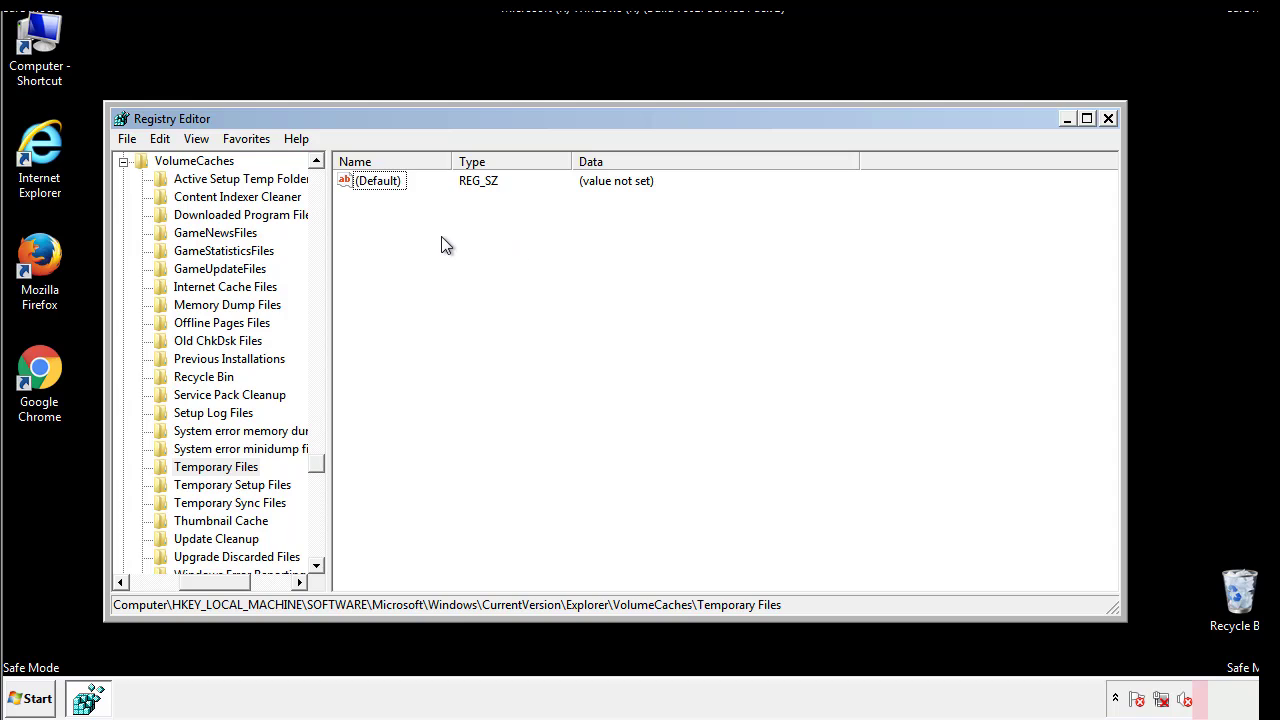
Step: Close Registry Editor and launch msconfig from Start search, correcting a typo
{"action": "left_click", "coordinate": [1109, 119]}
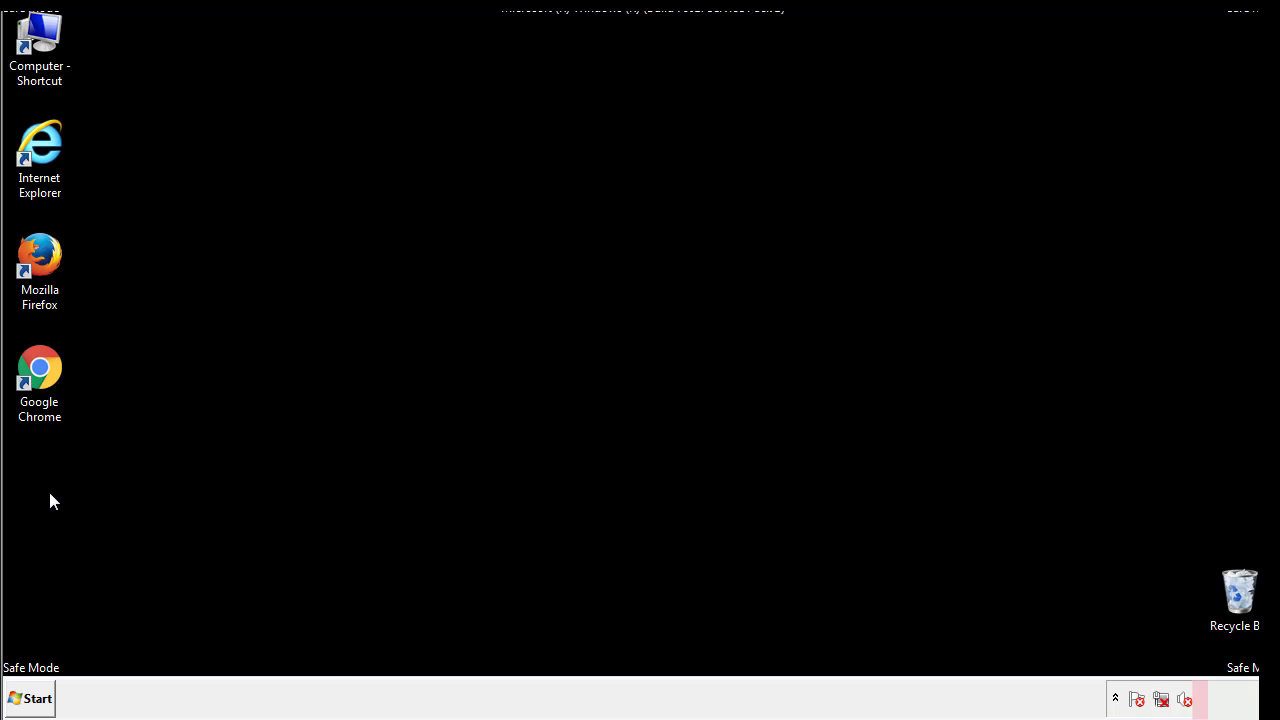
{"action": "left_click", "coordinate": [22, 702]}
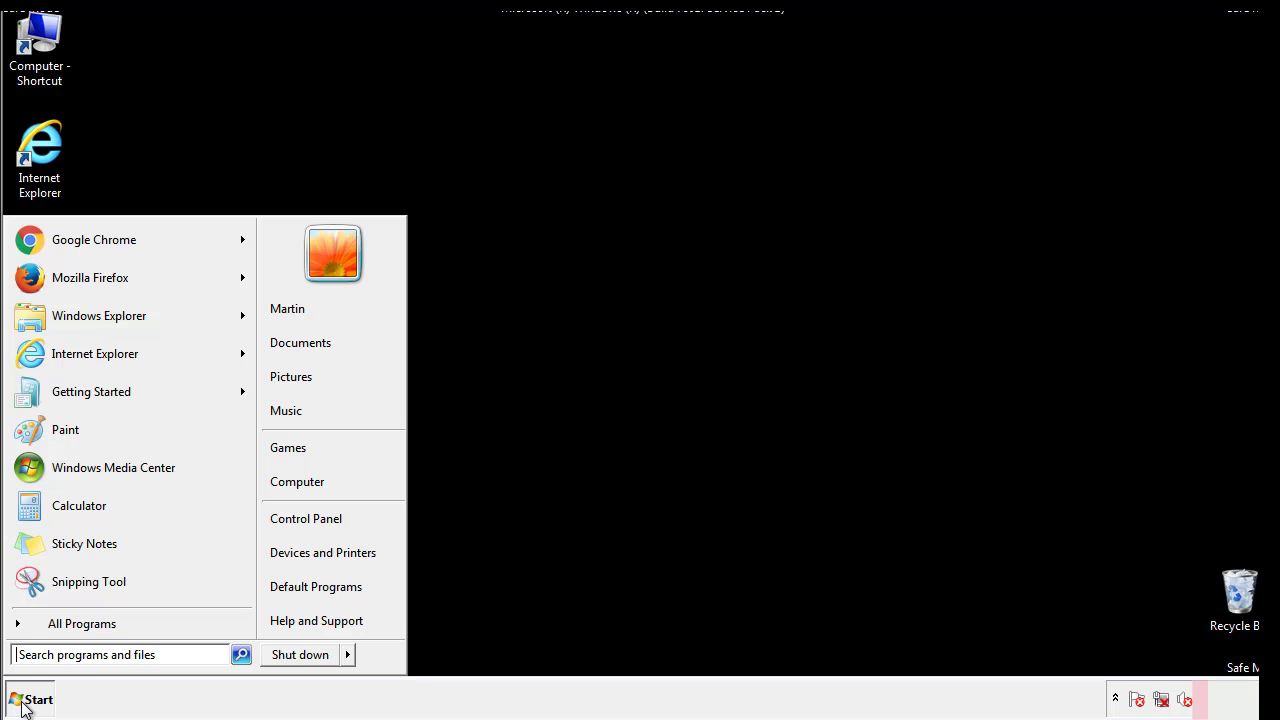
{"action": "left_click", "coordinate": [69, 655]}
{"action": "type", "text": "mscon"}
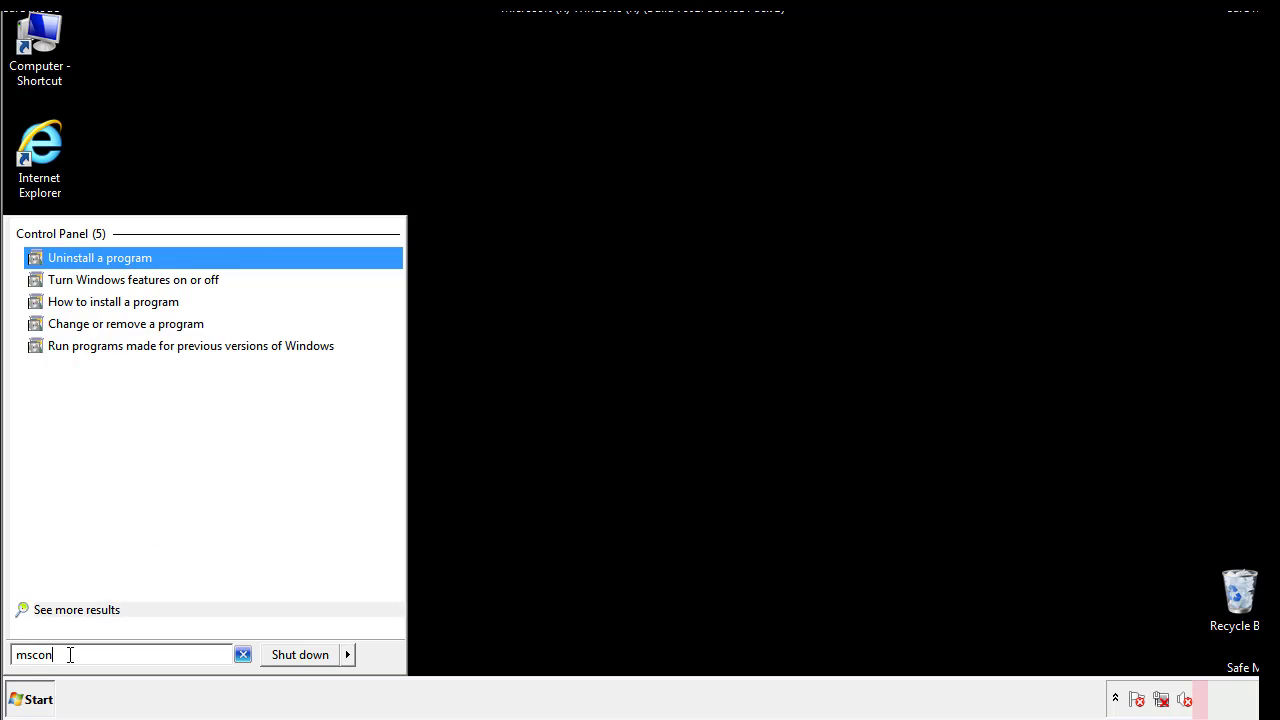
{"action": "type", "text": "fgi"}
{"action": "key", "text": "BackSpace"}
{"action": "key", "text": "BackSpace"}
{"action": "type", "text": "ig"}
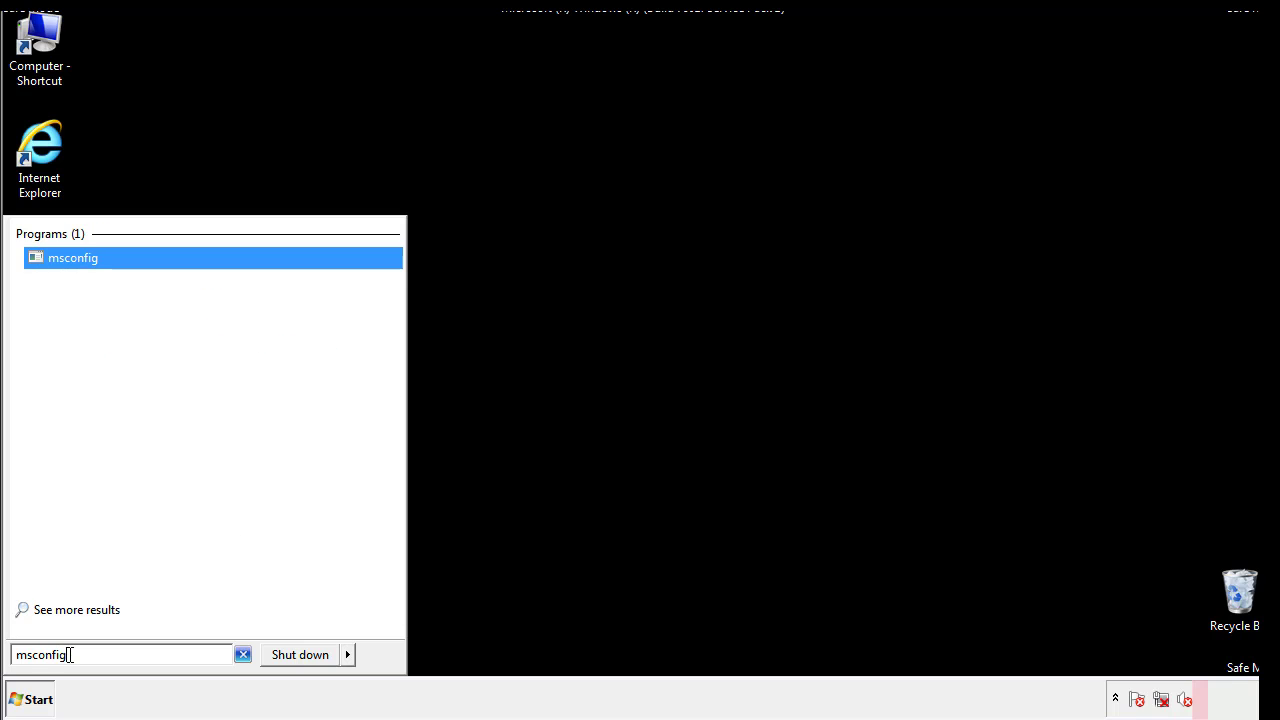
{"action": "key", "text": "Return"}
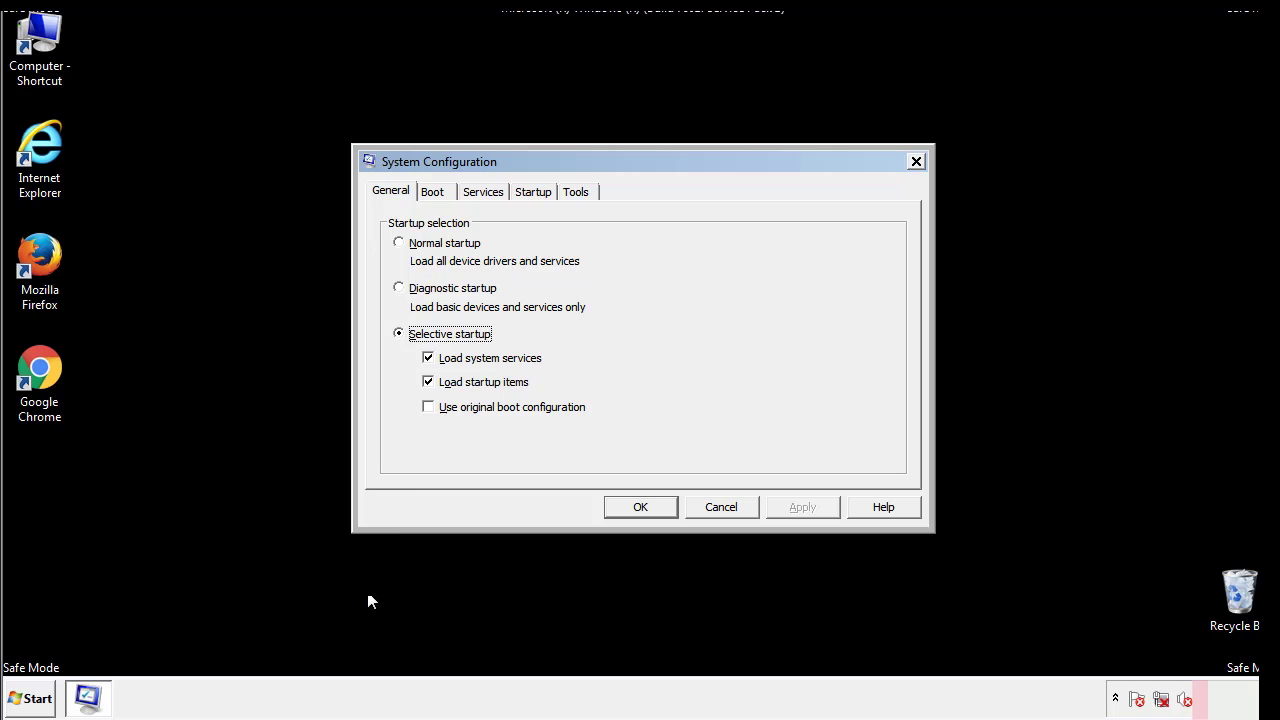
Step: Clear Safe boot on the Boot tab, apply it, and restart Windows normally
{"action": "left_click", "coordinate": [432, 191]}
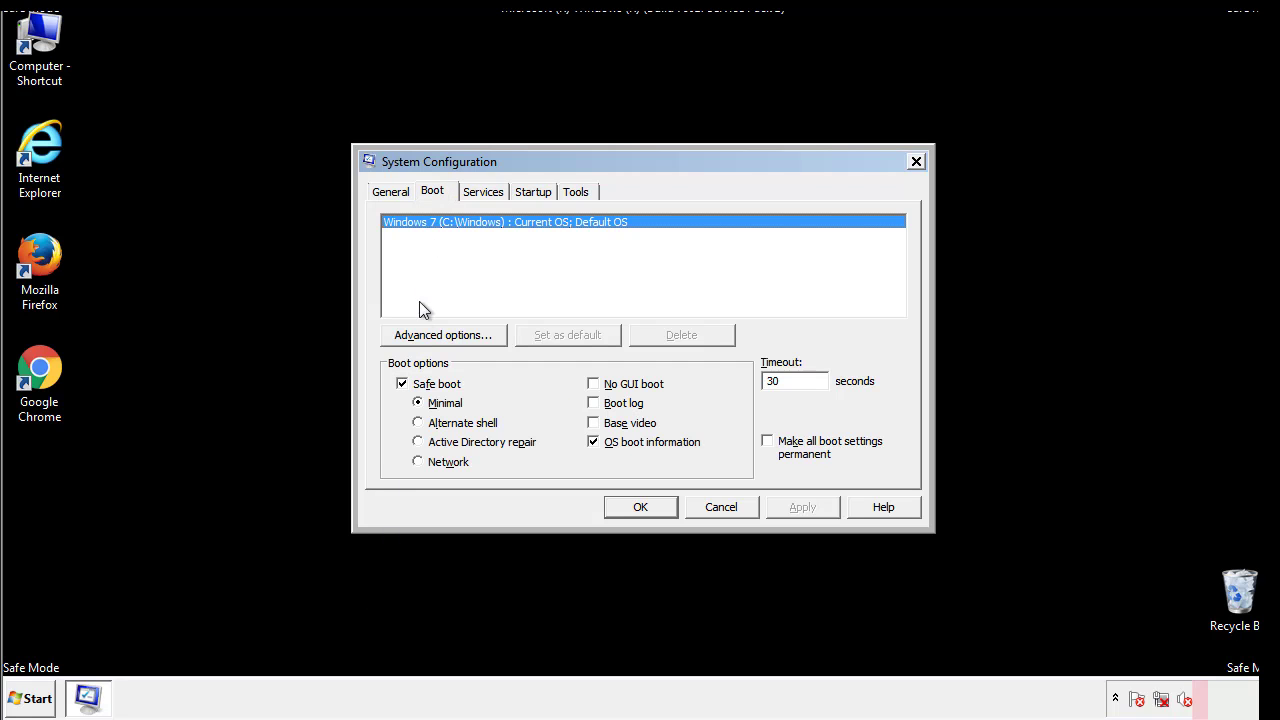
{"action": "left_click", "coordinate": [405, 384]}
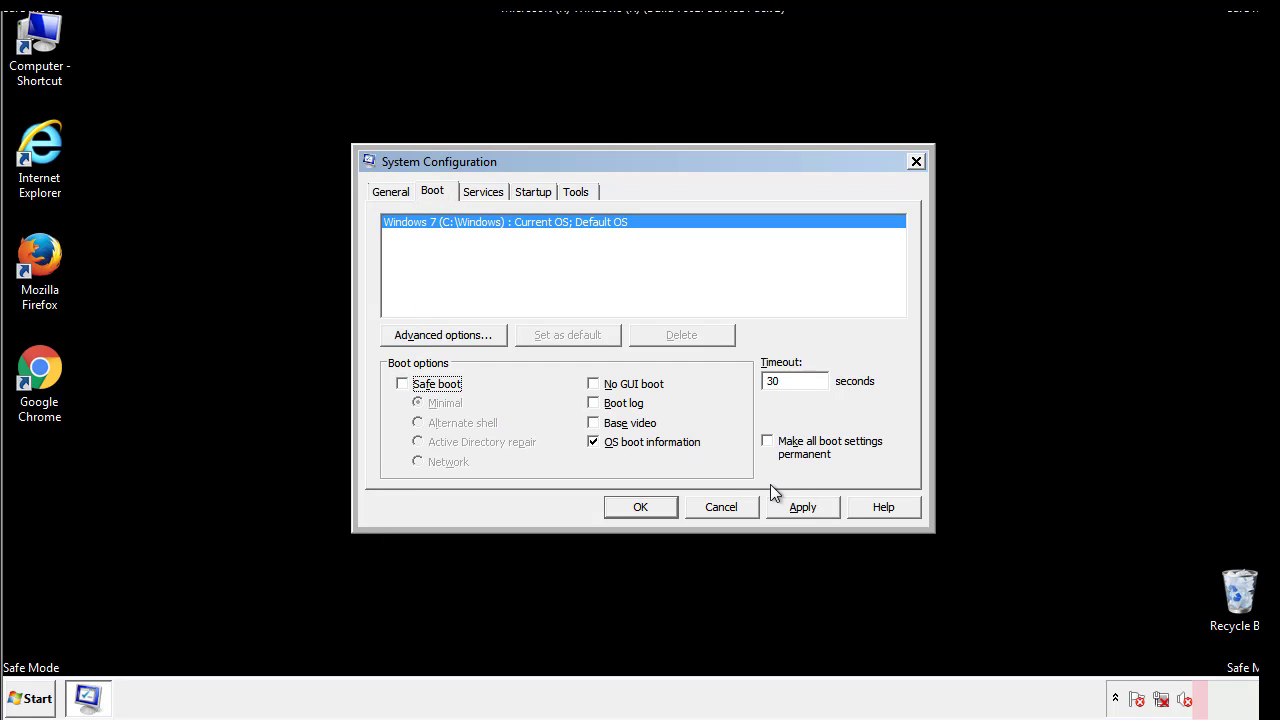
{"action": "left_click", "coordinate": [805, 506]}
{"action": "left_click", "coordinate": [637, 507]}
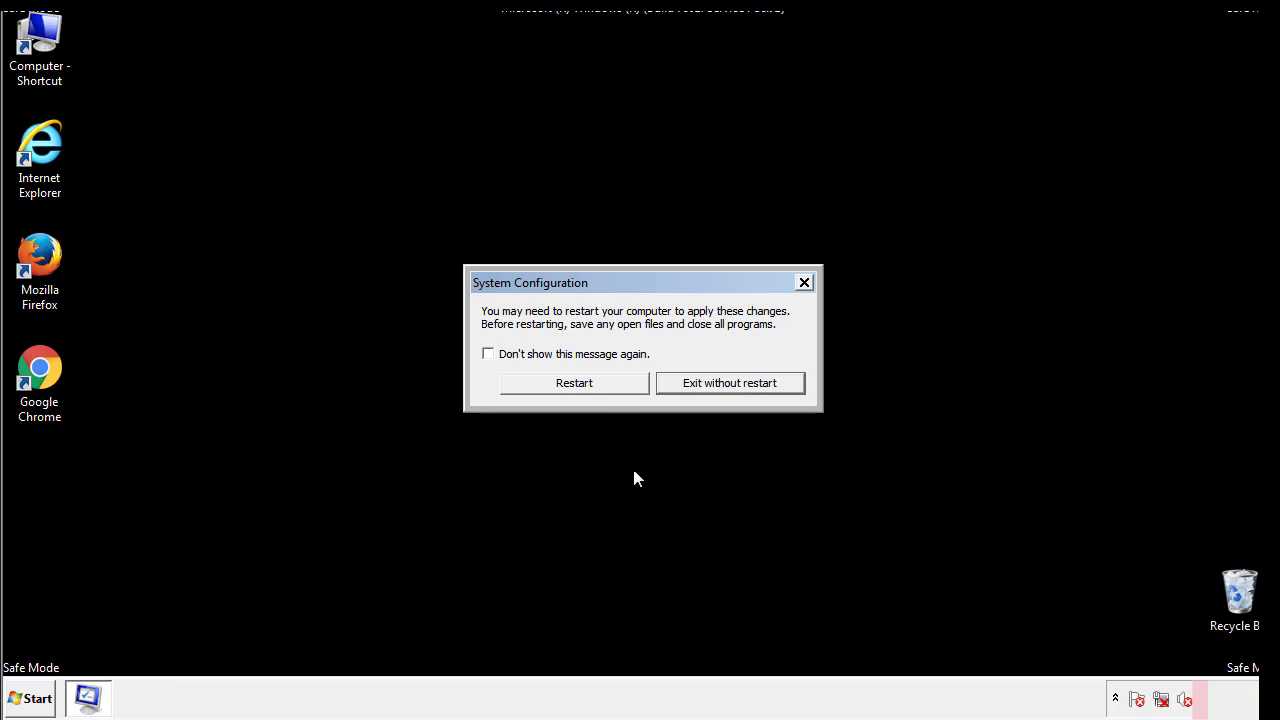
{"action": "left_click", "coordinate": [592, 390]}
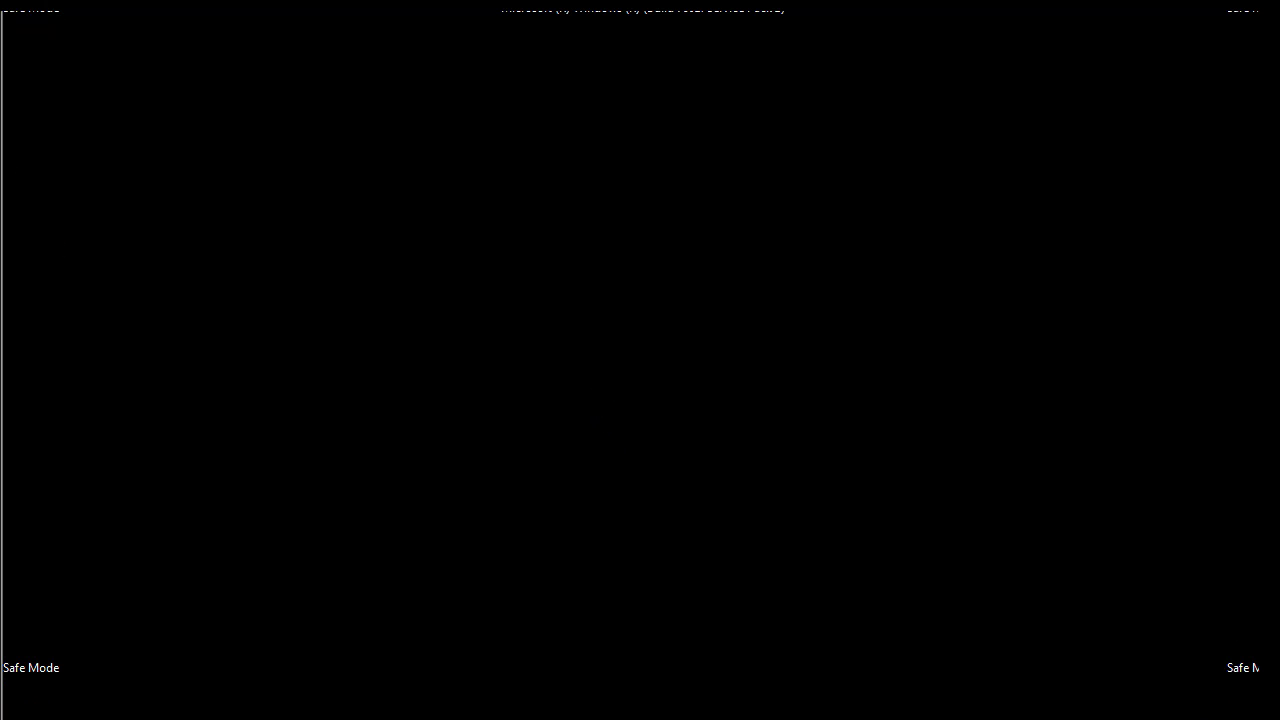